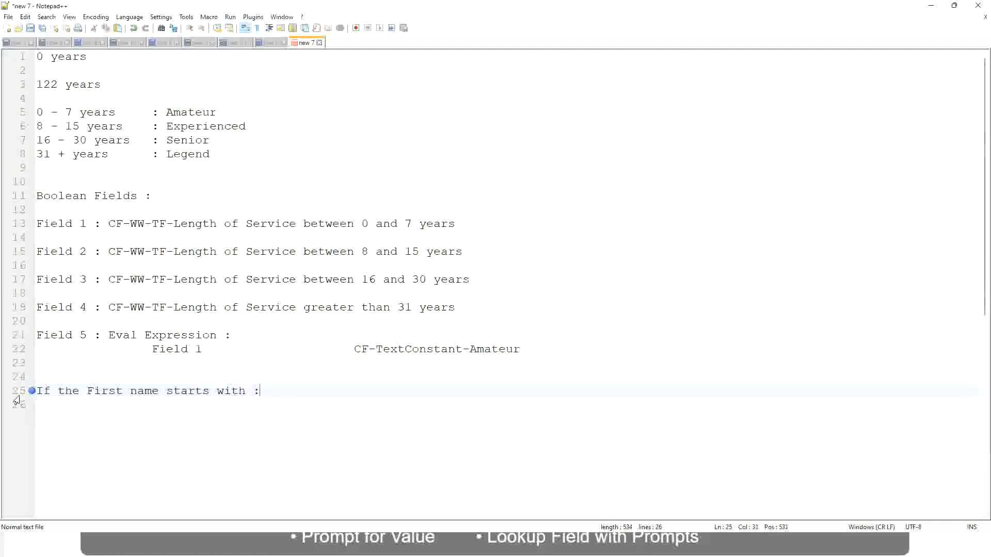
Step: Complete the first-name rule on line 25 with the range A - G and the label A Listers
{"action": "type", "text": "a"}
{"action": "key", "text": "BackSpace"}
{"action": "type", "text": "A - G"}
{"action": "type", "text": ": A lI"}
{"action": "key", "text": "BackSpace"}
{"action": "key", "text": "BackSpace"}
{"action": "type", "text": "Listers"}
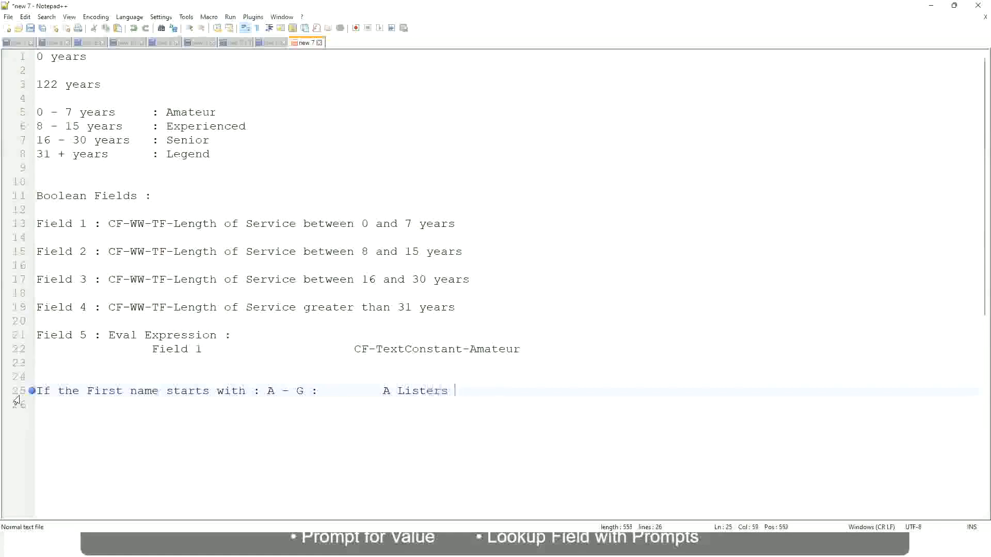
Step: Enclose the A Listers label in double quotation marks
{"action": "key", "text": "BackSpace"}
{"action": "key", "text": "ctrl+Left"}
{"action": "type", "text": "\"\""}
{"action": "key", "text": "Right"}
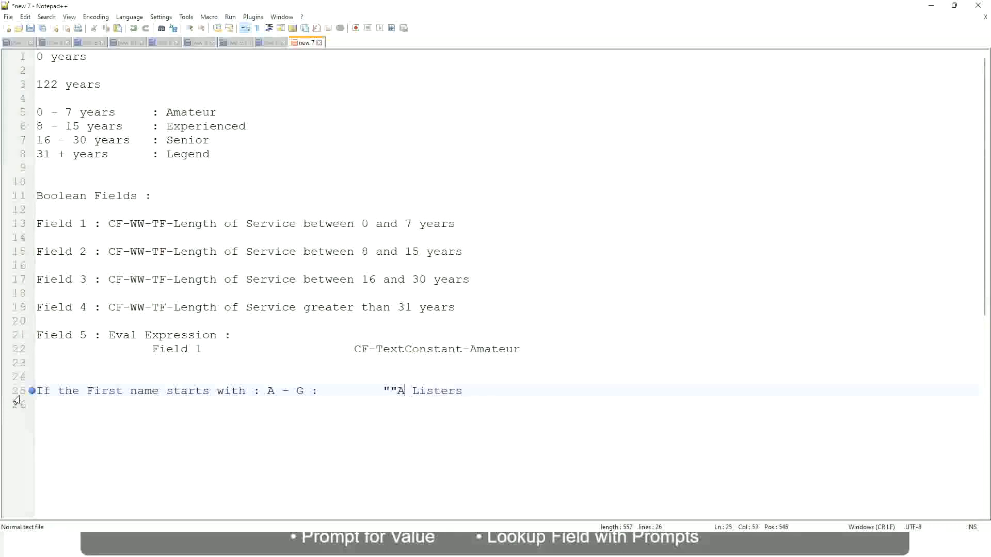
{"action": "key", "text": "BackSpace"}
{"action": "key", "text": "Right"}
{"action": "key", "text": "Right"}
{"action": "key", "text": "Right"}
{"action": "key", "text": "Right"}
{"action": "key", "text": "Right"}
{"action": "key", "text": "Right"}
{"action": "key", "text": "Right"}
{"action": "key", "text": "Right"}
{"action": "key", "text": "Right"}
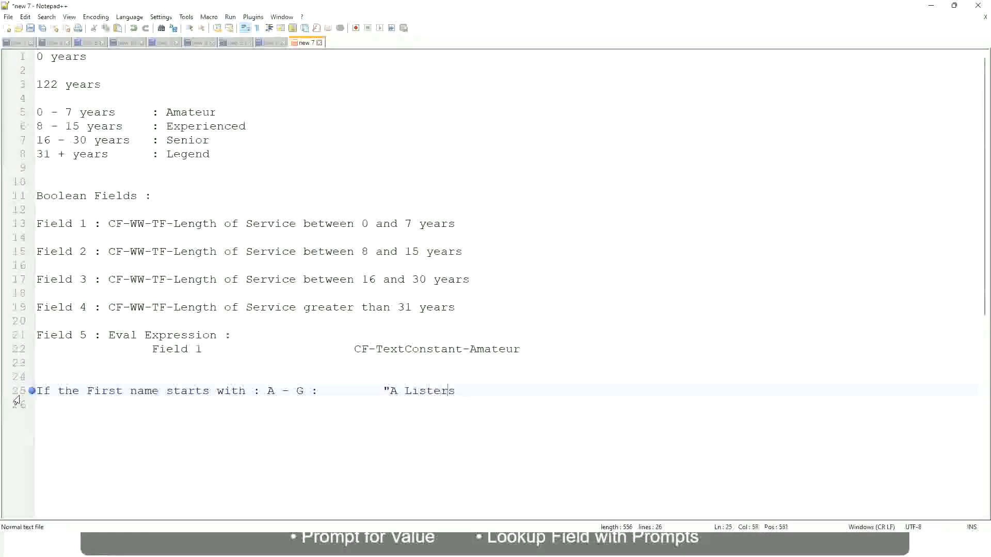
{"action": "key", "text": "Return"}
{"action": "type", "text": "\""}
{"action": "key", "text": "Delete"}
Step: Add a line below for the range H - P with the aligned label "His Majesty" in double quotation marks
{"action": "key", "text": "Return"}
{"action": "type", "text": "H -"}
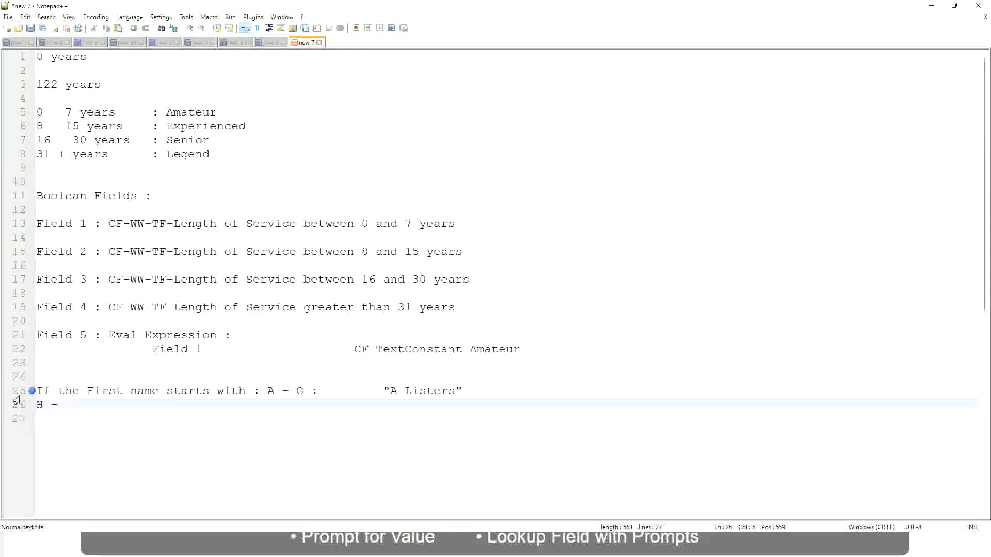
{"action": "type", "text": "P"}
{"action": "key", "text": "Tab"}
{"action": "key", "text": "Tab"}
{"action": "key", "text": "Tab"}
{"action": "key", "text": "Tab"}
{"action": "key", "text": "Tab"}
{"action": "key", "text": "Tab"}
{"action": "key", "text": "Tab"}
{"action": "key", "text": "Tab"}
{"action": "key", "text": "Tab"}
{"action": "type", "text": ":"}
{"action": "key", "text": "Tab"}
{"action": "key", "text": "Tab"}
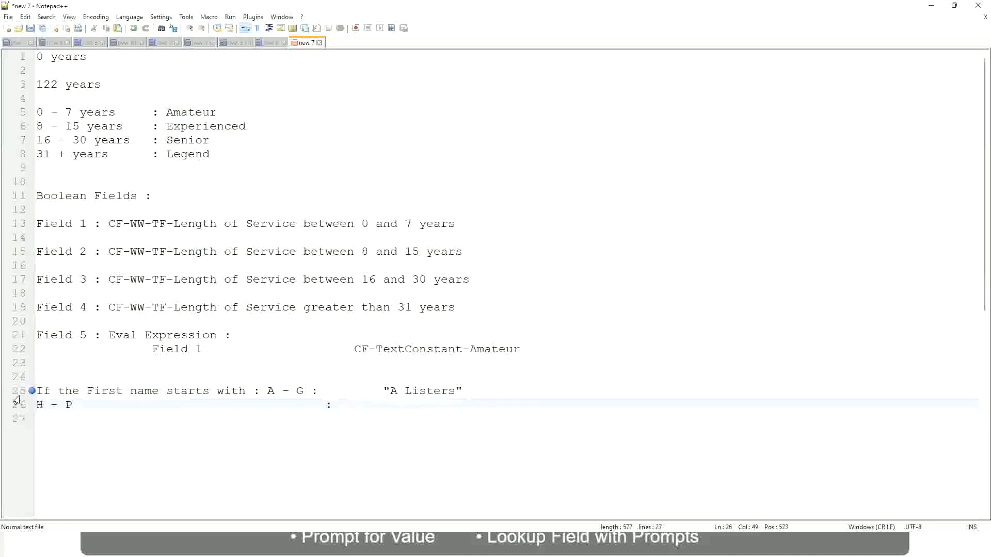
{"action": "type", "text": "\"His Majesty"}
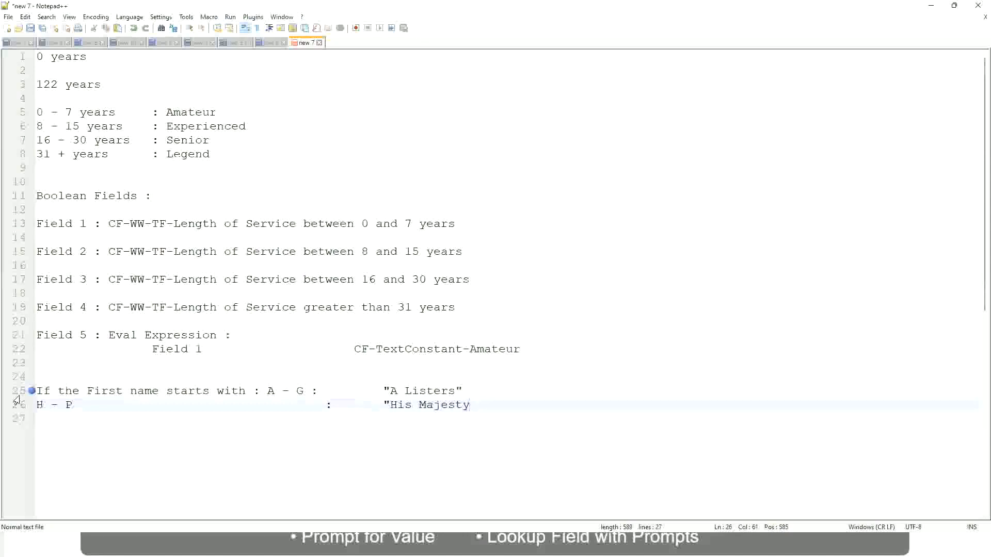
{"action": "type", "text": "\"\""}
{"action": "key", "text": "BackSpace"}
Step: Add a third line for the range L - Z with the aligned label "Lords" in double quotation marks
{"action": "key", "text": "Return"}
{"action": "type", "text": "L"}
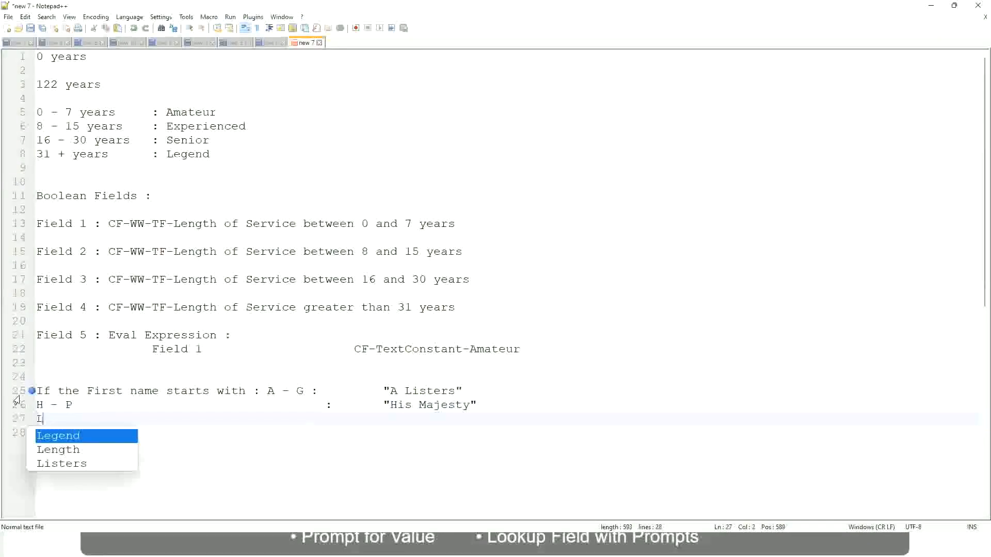
{"action": "type", "text": " - Z"}
{"action": "key", "text": "Tab"}
{"action": "key", "text": "Tab"}
{"action": "key", "text": "Tab"}
{"action": "key", "text": "Tab"}
{"action": "key", "text": "Tab"}
{"action": "key", "text": "Tab"}
{"action": "key", "text": "Tab"}
{"action": "key", "text": "Tab"}
{"action": "key", "text": "Tab"}
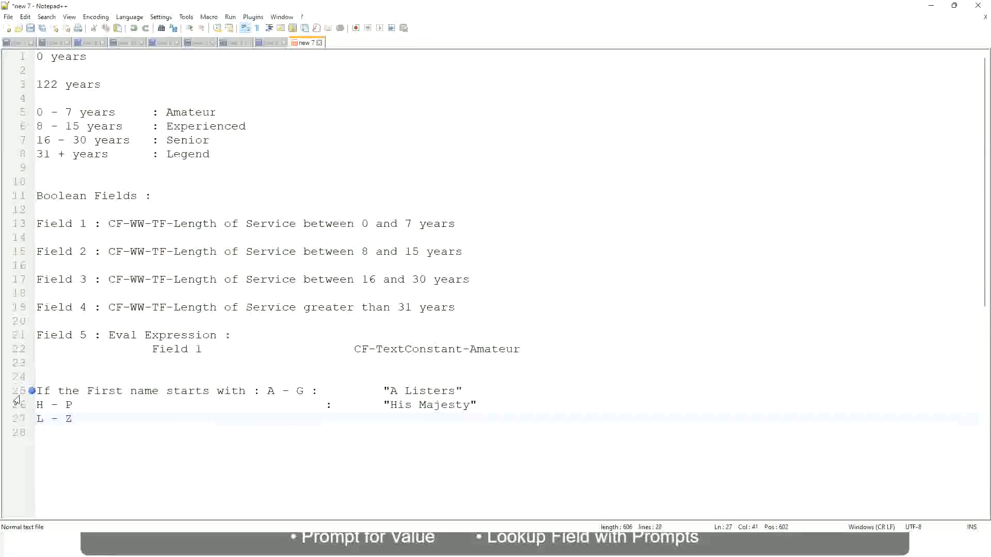
{"action": "type", "text": ":"}
{"action": "key", "text": "Tab"}
{"action": "key", "text": "Tab"}
{"action": "type", "text": "\"Lords"}
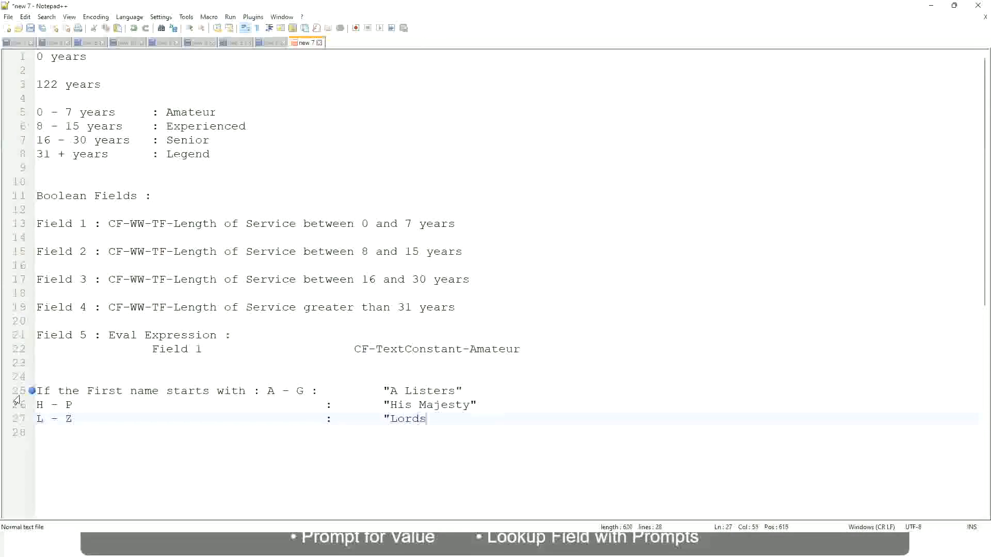
{"action": "type", "text": "\""}
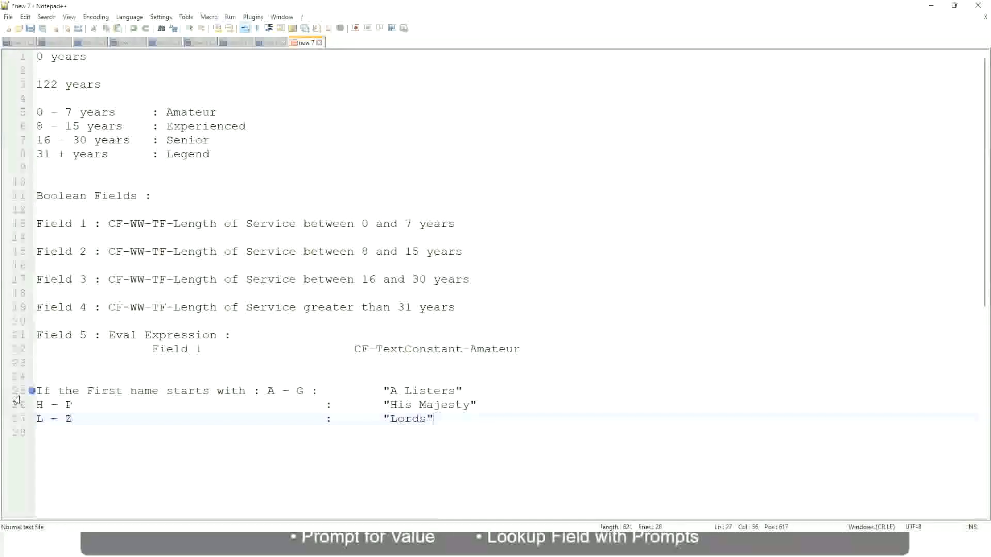
{"action": "key", "text": "Right"}
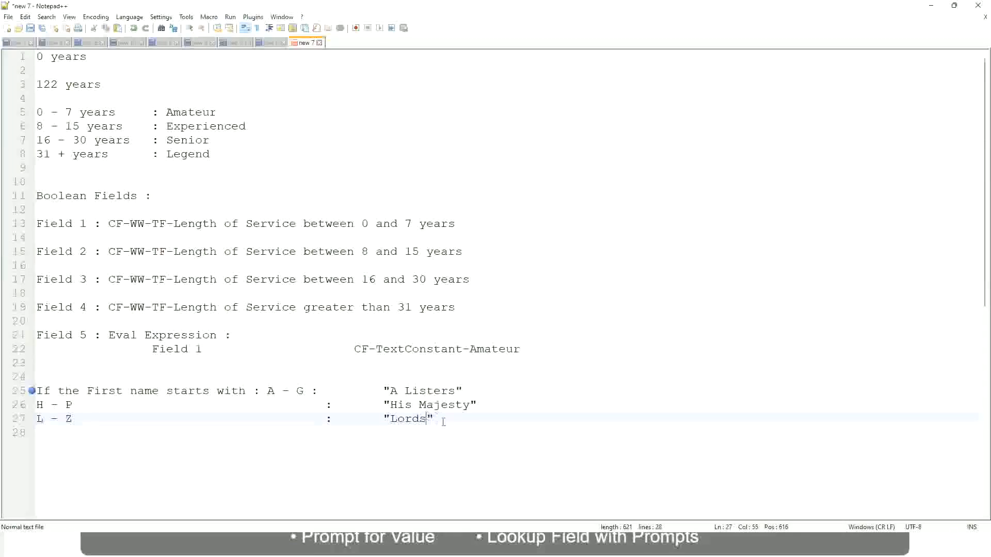
{"action": "left_click_drag", "start_coordinate": [430, 420], "coordinate": [476, 391]}
{"action": "left_click", "coordinate": [406, 391]}
{"action": "left_click", "coordinate": [447, 407]}
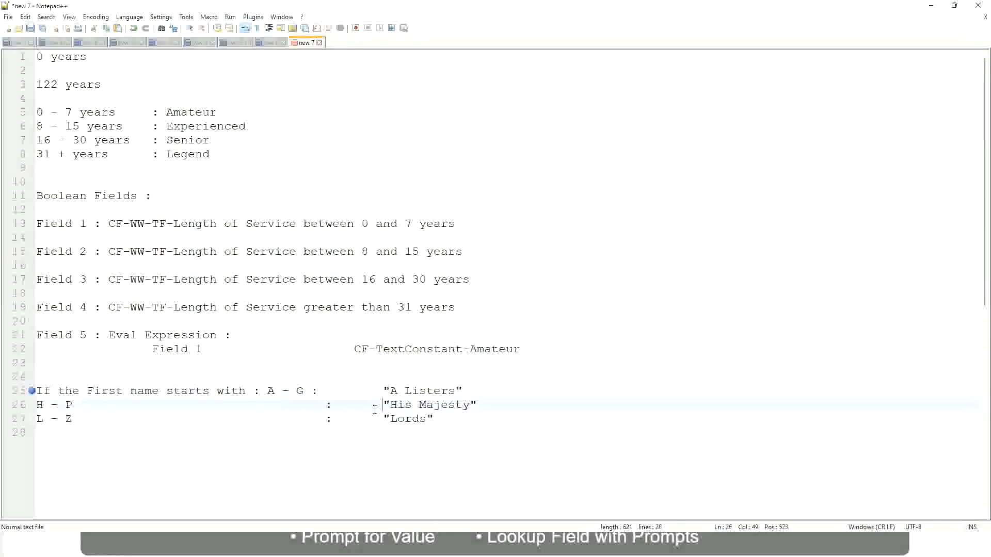
Step: Replace all three first-name rule lines with the single word If, starting a new condition
{"action": "left_click_drag", "start_coordinate": [456, 419], "coordinate": [34, 392]}
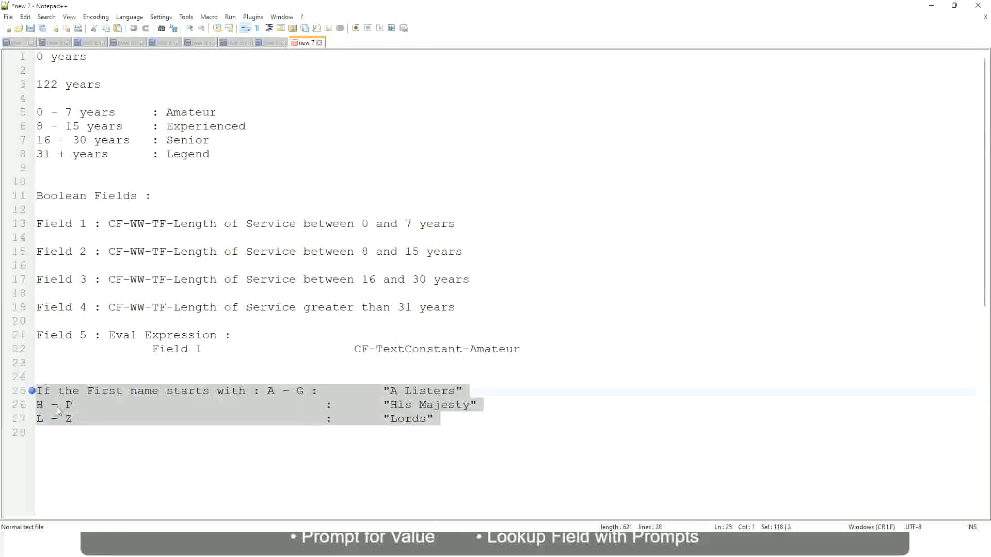
{"action": "type", "text": "If "}
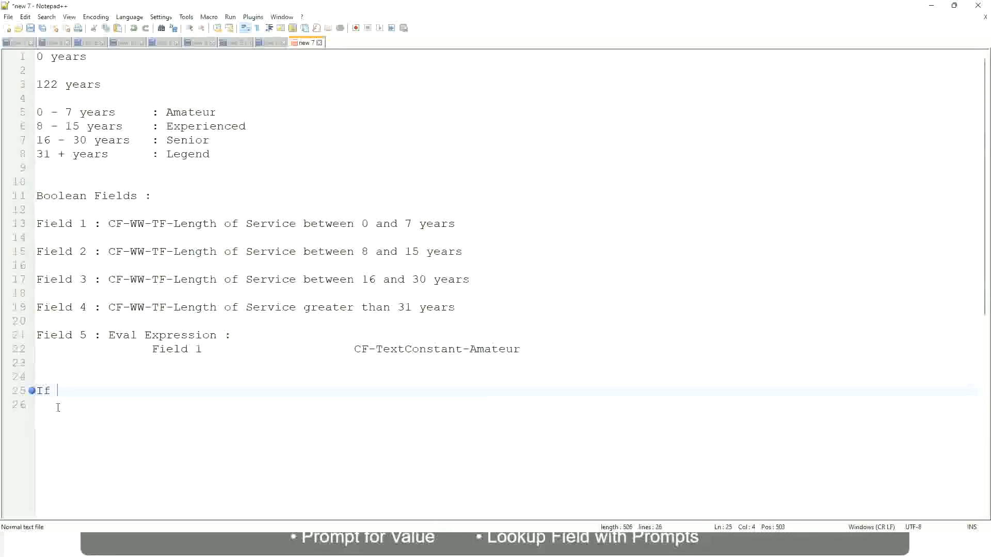
{"action": "type", "text": "Prior E"}
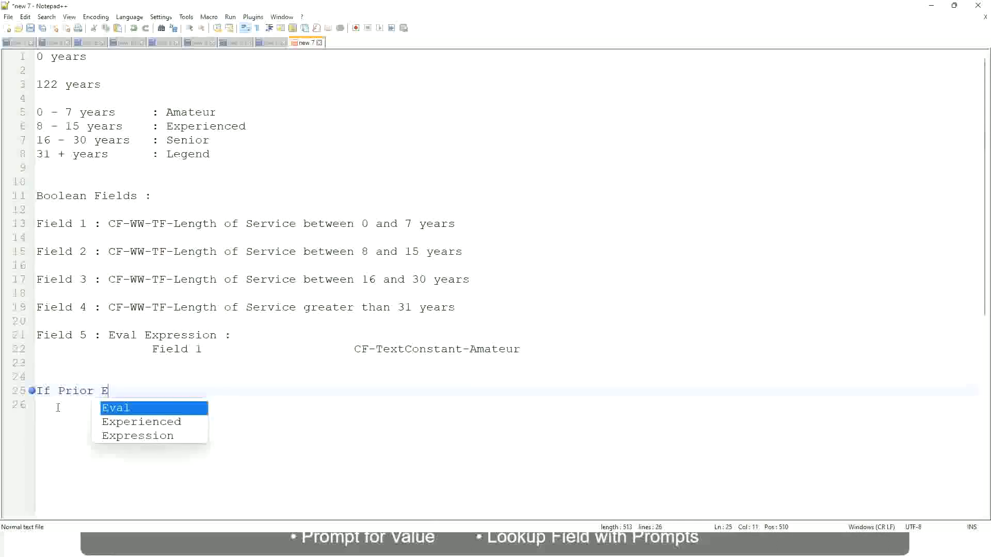
{"action": "type", "text": "xperience"}
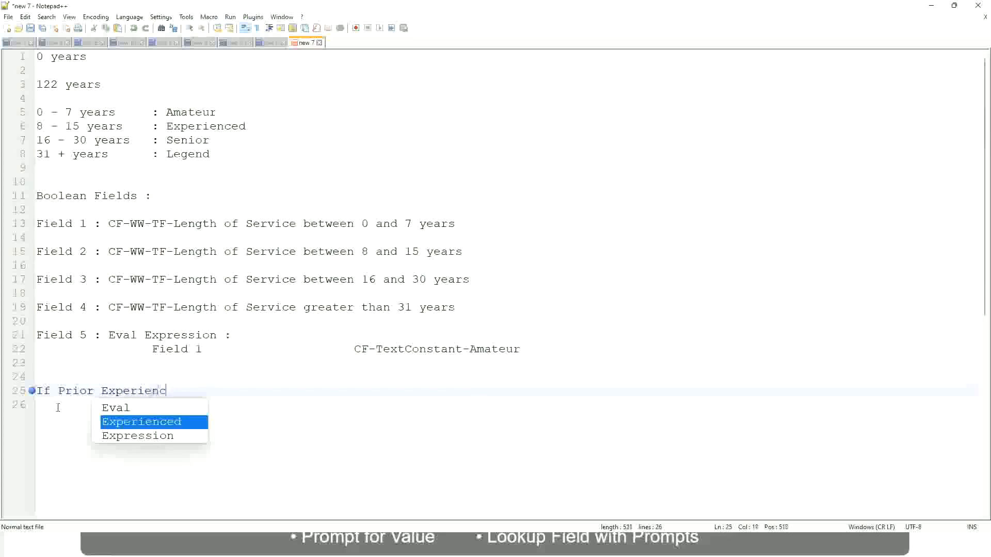
{"action": "key", "text": "BackSpace"}
{"action": "key", "text": "BackSpace"}
{"action": "key", "text": "BackSpace"}
{"action": "key", "text": "BackSpace"}
{"action": "key", "text": "BackSpace"}
{"action": "key", "text": "BackSpace"}
{"action": "key", "text": "BackSpace"}
{"action": "key", "text": "BackSpace"}
{"action": "key", "text": "BackSpace"}
{"action": "key", "text": "BackSpace"}
{"action": "key", "text": "BackSpace"}
{"action": "key", "text": "BackSpace"}
{"action": "key", "text": "BackSpace"}
{"action": "key", "text": "BackSpace"}
{"action": "key", "text": "BackSpace"}
{"action": "key", "text": "BackSpace"}
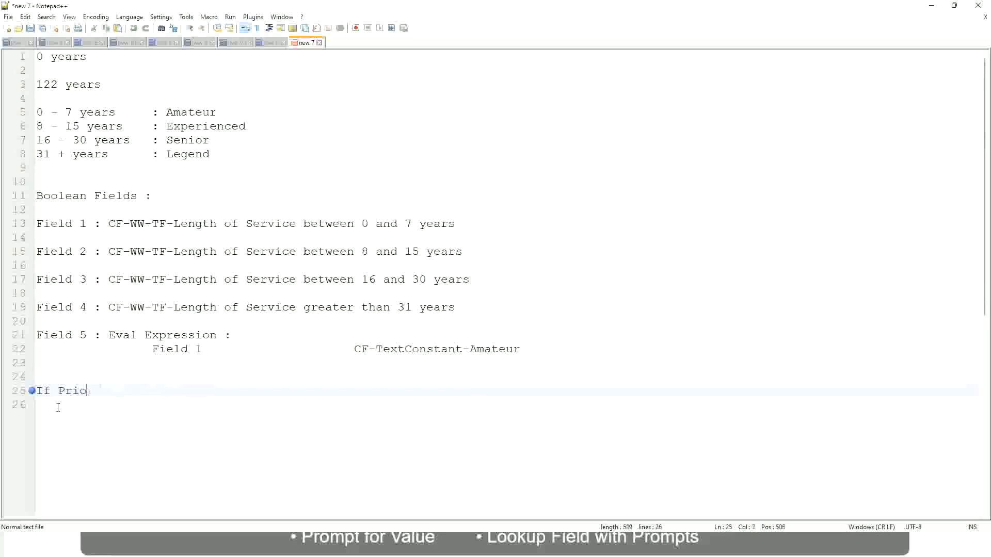
{"action": "type", "text": "Job Profile is "}
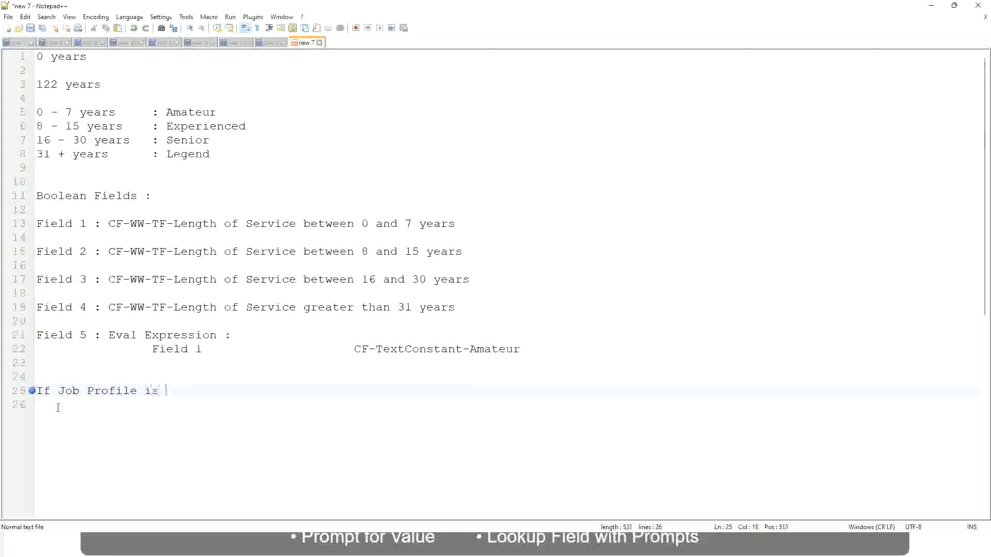
{"action": "type", "text": ": Manager"}
{"action": "key", "text": "BackSpace"}
{"action": "key", "text": "BackSpace"}
{"action": "key", "text": "BackSpace"}
{"action": "key", "text": "BackSpace"}
{"action": "key", "text": "BackSpace"}
{"action": "key", "text": "BackSpace"}
{"action": "key", "text": "BackSpace"}
{"action": "key", "text": "BackSpace"}
{"action": "key", "text": "BackSpace"}
{"action": "key", "text": "BackSpace"}
{"action": "key", "text": "BackSpace"}
{"action": "key", "text": "BackSpace"}
{"action": "key", "text": "BackSpace"}
{"action": "key", "text": "BackSpace"}
{"action": "key", "text": "BackSpace"}
{"action": "key", "text": "BackSpace"}
{"action": "key", "text": "BackSpace"}
{"action": "key", "text": "BackSpace"}
{"action": "key", "text": "BackSpace"}
{"action": "key", "text": "BackSpace"}
Step: Write the condition Management Level is Manager or Above with the outcome Proposed Allowance Plan : Car Allowance on the same line
{"action": "type", "text": "Manage"}
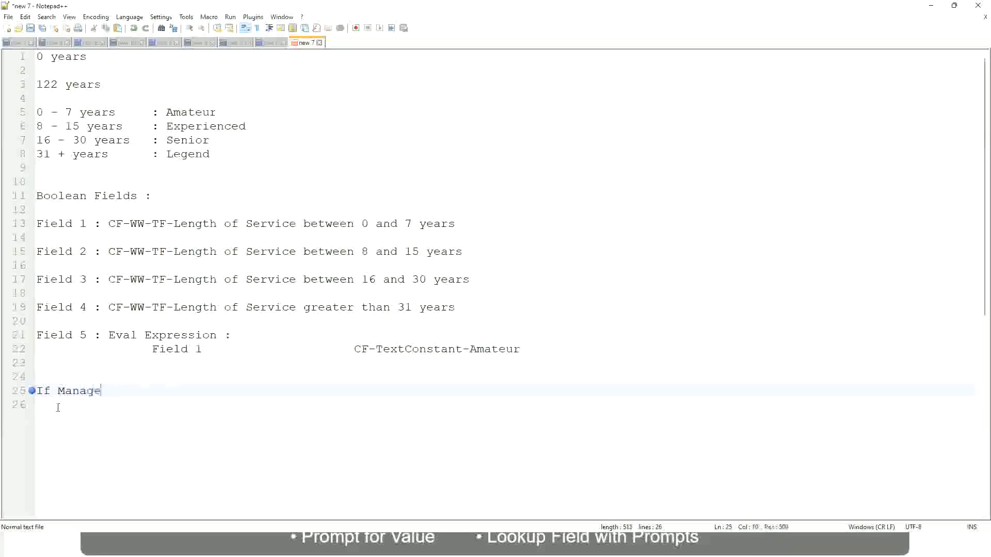
{"action": "type", "text": "ment Level is Manager "}
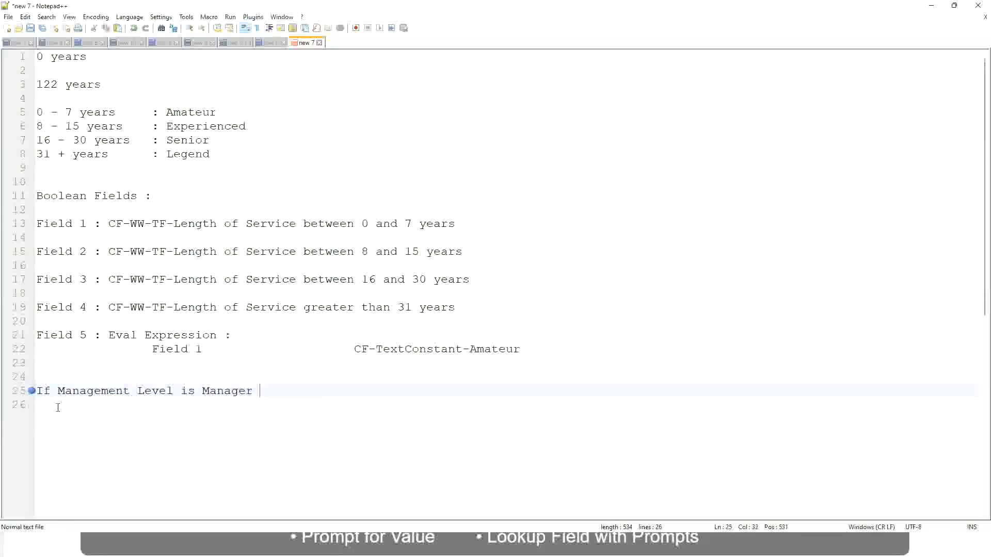
{"action": "type", "text": "or Above"}
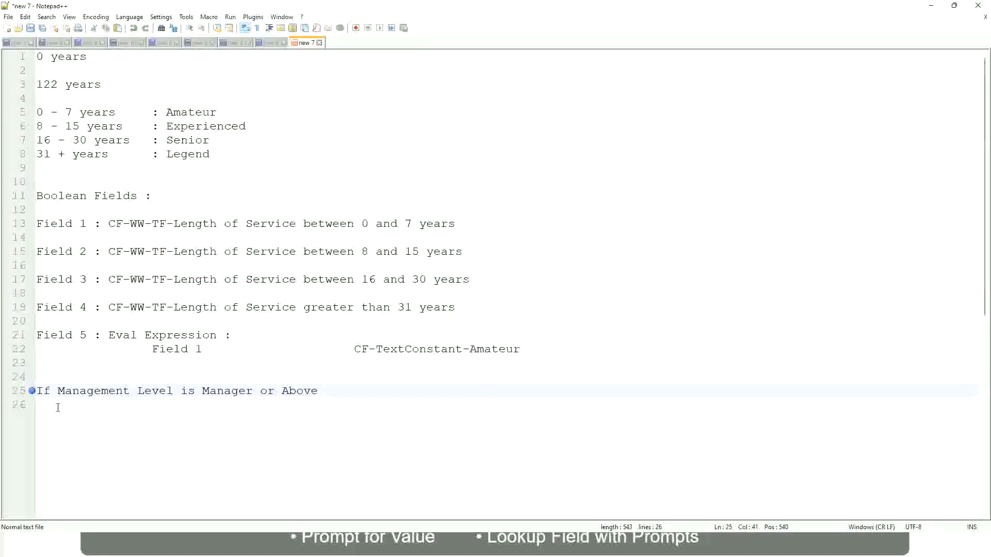
{"action": "key", "text": "Tab"}
{"action": "key", "text": "Tab"}
{"action": "key", "text": "Tab"}
{"action": "key", "text": "Tab"}
{"action": "type", "text": "Proposed"}
{"action": "type", "text": "Allowance "}
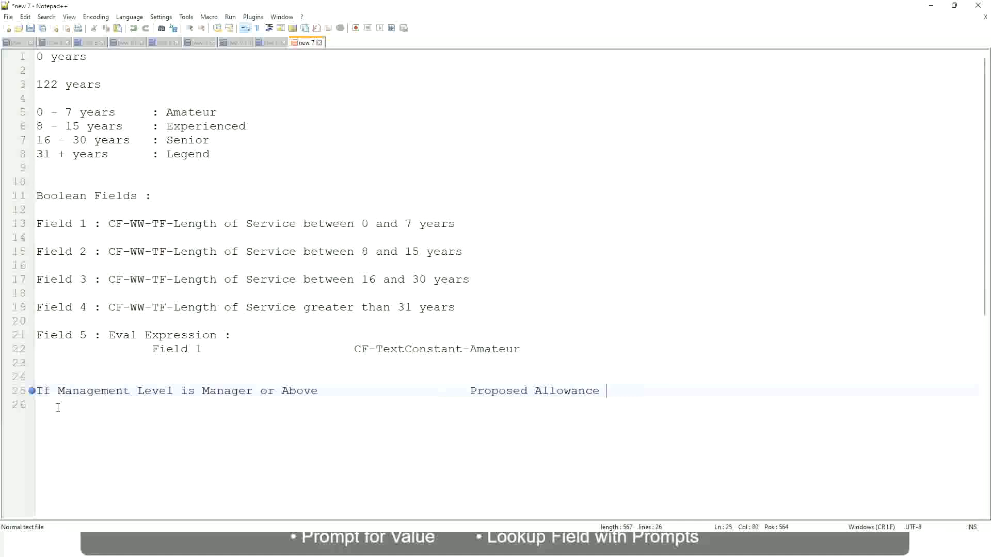
{"action": "type", "text": "Plan"}
{"action": "type", "text": ": Car Allowance"}
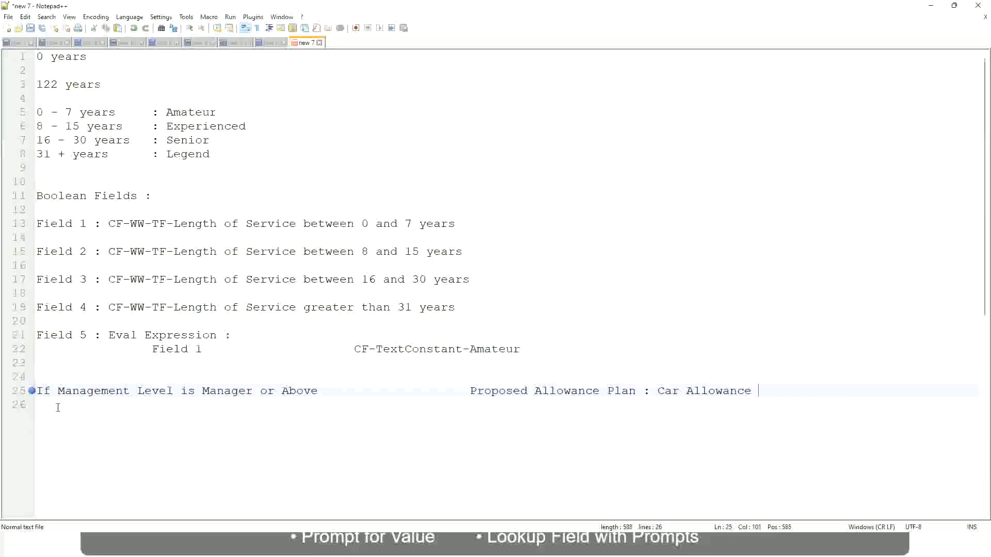
Step: Start a second line reading If Management Level is, and remove or Above from the Manager line
{"action": "key", "text": "Return"}
{"action": "type", "text": "If Management Level is"}
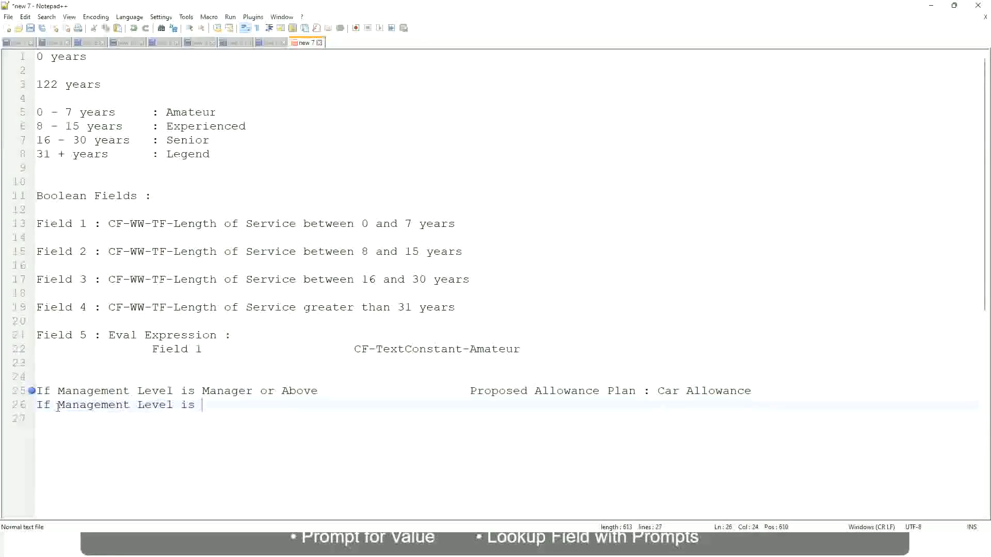
{"action": "key", "text": "Up"}
{"action": "key", "text": "Right"}
{"action": "key", "text": "Right"}
{"action": "key", "text": "Right"}
{"action": "key", "text": "Right"}
{"action": "key", "text": "Right"}
{"action": "key", "text": "Right"}
{"action": "key", "text": "Right"}
{"action": "key", "text": "shift+Right"}
{"action": "key", "text": "shift+Right"}
{"action": "key", "text": "shift+Right"}
{"action": "key", "text": "shift+Right"}
{"action": "key", "text": "shift+Right"}
{"action": "key", "text": "shift+Right"}
{"action": "key", "text": "shift+Right"}
{"action": "key", "text": "shift+Right"}
{"action": "key", "text": "shift+Right"}
{"action": "key", "text": "Delete"}
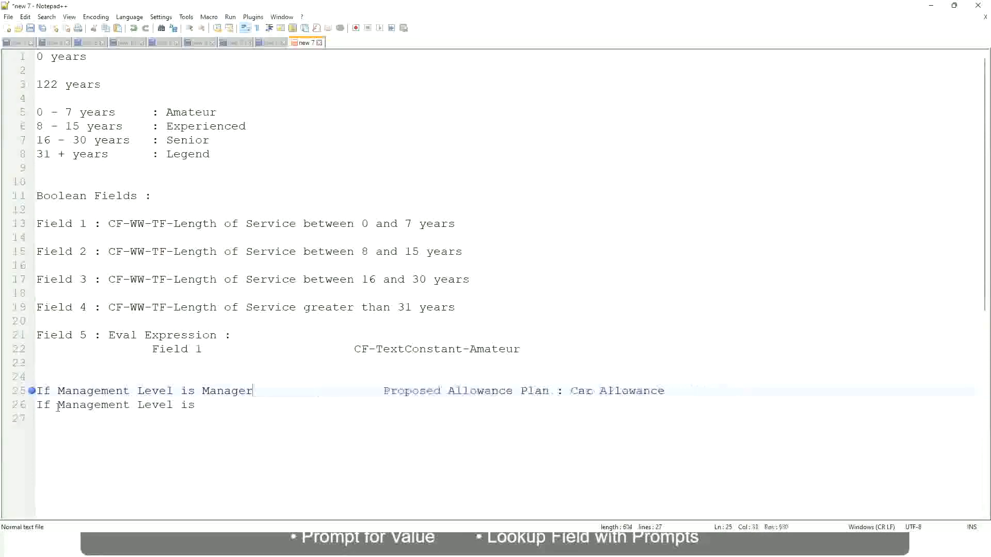
Step: Complete the second condition with Director and the aligned outcome Executive Allowance
{"action": "key", "text": "Down"}
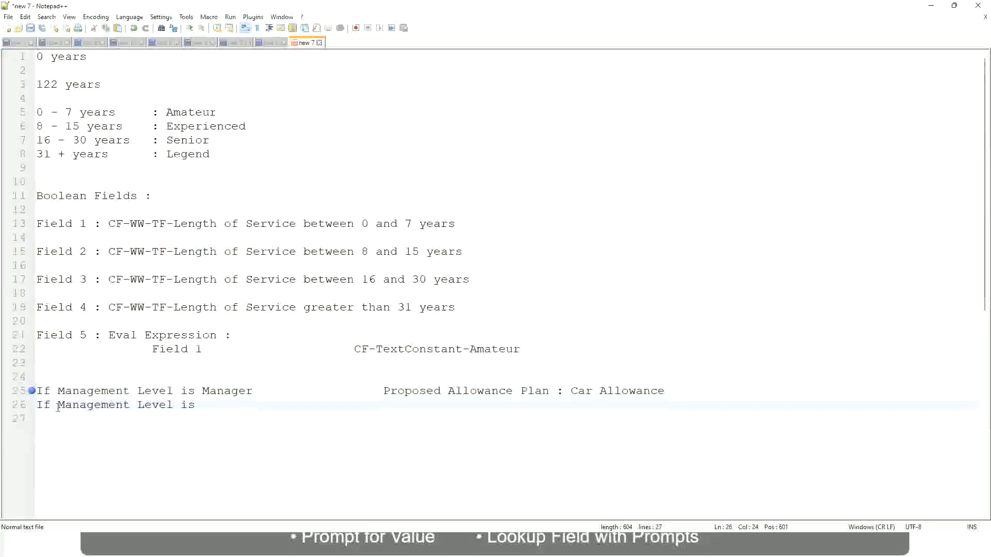
{"action": "type", "text": "Director"}
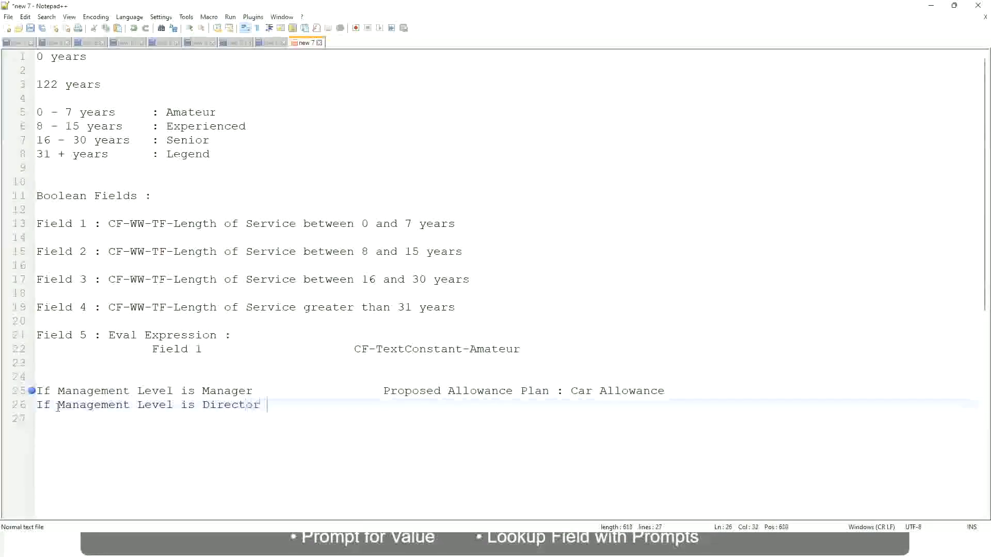
{"action": "key", "text": "Tab"}
{"action": "key", "text": "Tab"}
{"action": "key", "text": "Tab"}
{"action": "key", "text": "Tab"}
{"action": "key", "text": "Tab"}
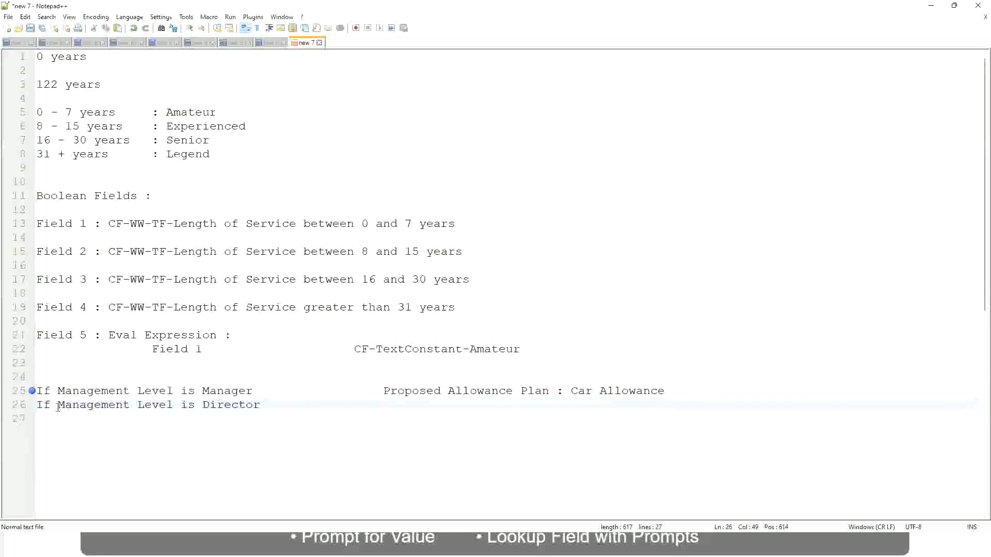
{"action": "type", "text": "Executive "}
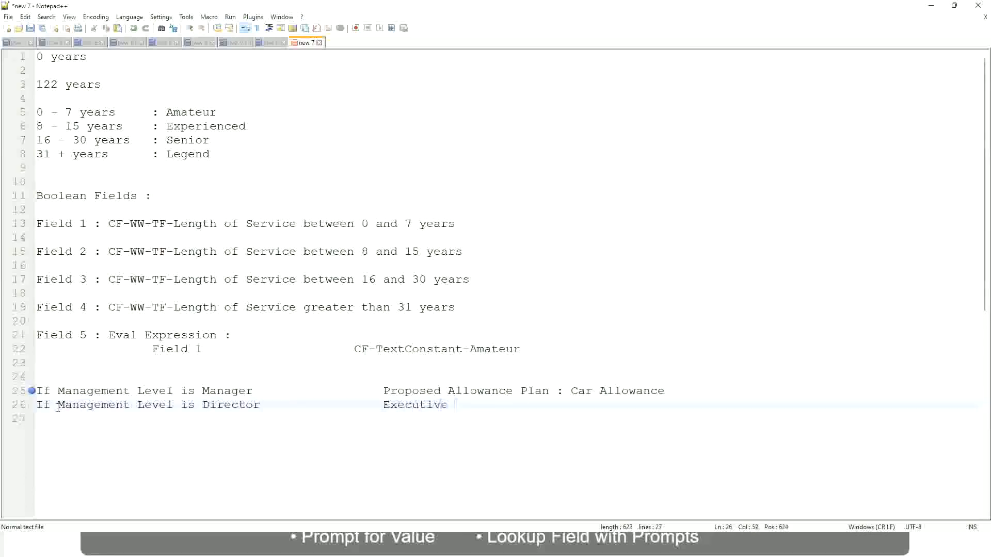
{"action": "type", "text": "Allowance"}
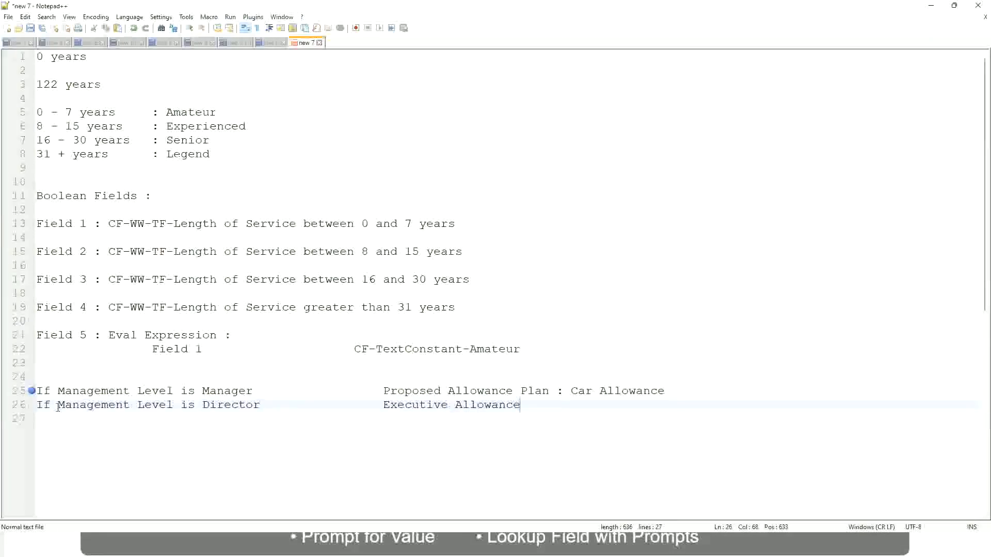
Step: Start a third condition line below the Director line reading If Management Level is
{"action": "key", "text": "Return"}
{"action": "type", "text": "If Management"}
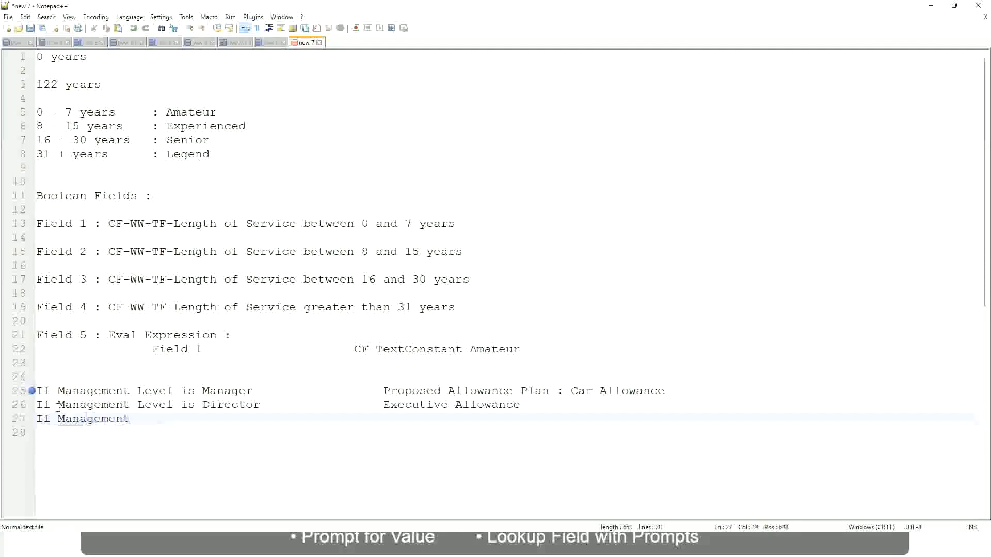
{"action": "type", "text": " Level is"}
{"action": "key", "text": "BackSpace"}
{"action": "key", "text": "BackSpace"}
{"action": "key", "text": "BackSpace"}
{"action": "type", "text": "le"}
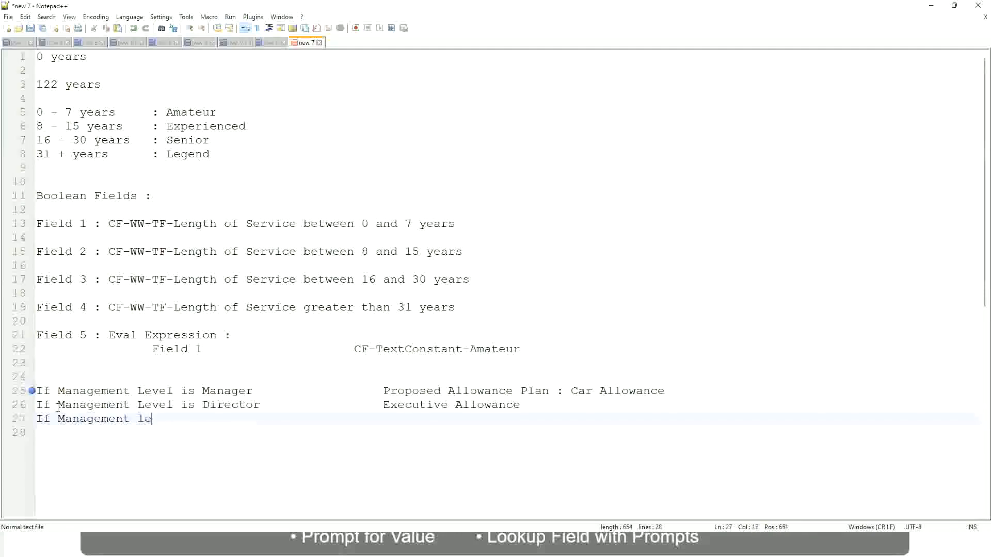
{"action": "key", "text": "BackSpace"}
{"action": "key", "text": "BackSpace"}
{"action": "type", "text": "Le"}
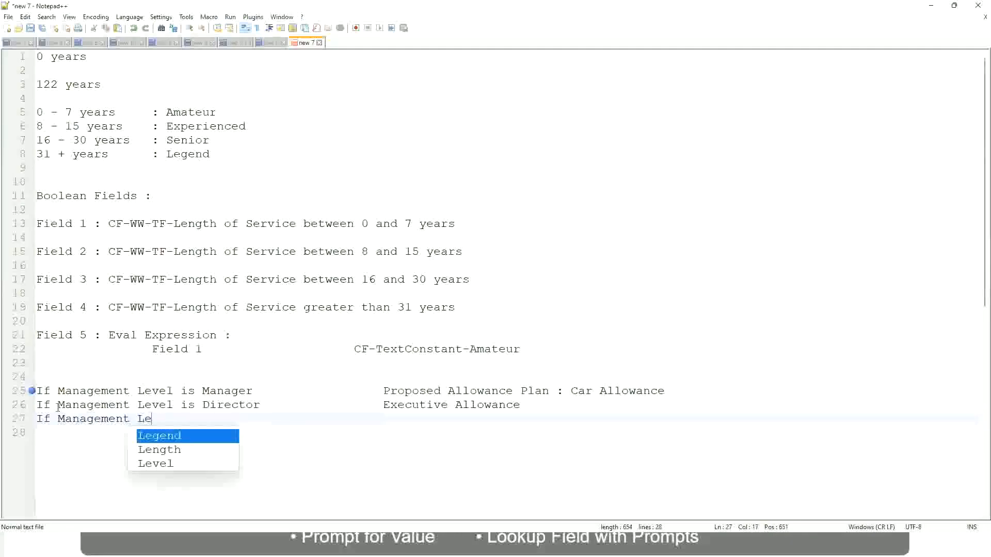
{"action": "key", "text": "Down"}
{"action": "key", "text": "Down"}
{"action": "key", "text": "Return"}
{"action": "type", "text": "is "}
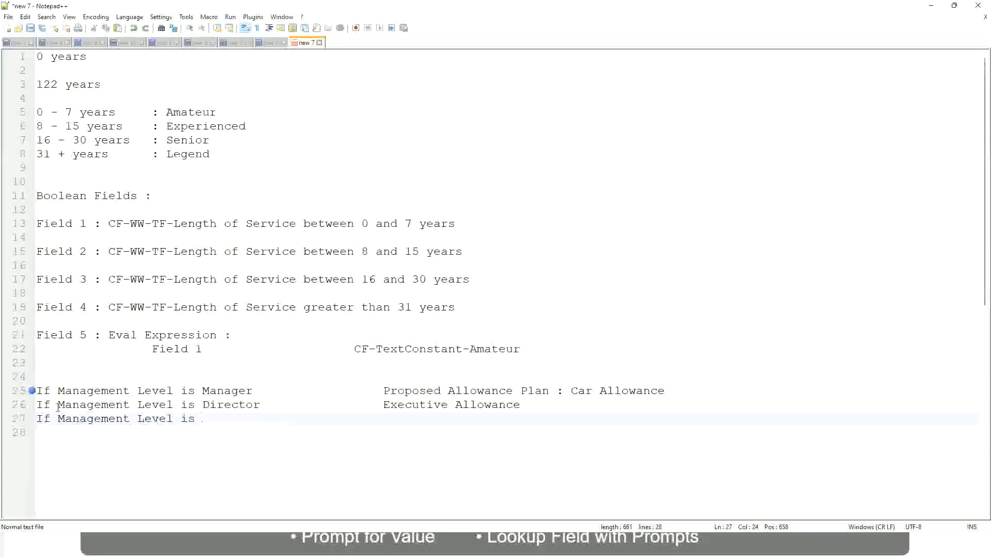
Step: Complete the third condition with CEO and the aligned outcome CEO Allowance
{"action": "type", "text": "CEO"}
{"action": "key", "text": "Tab"}
{"action": "key", "text": "Tab"}
{"action": "type", "text": "CEO Allowance"}
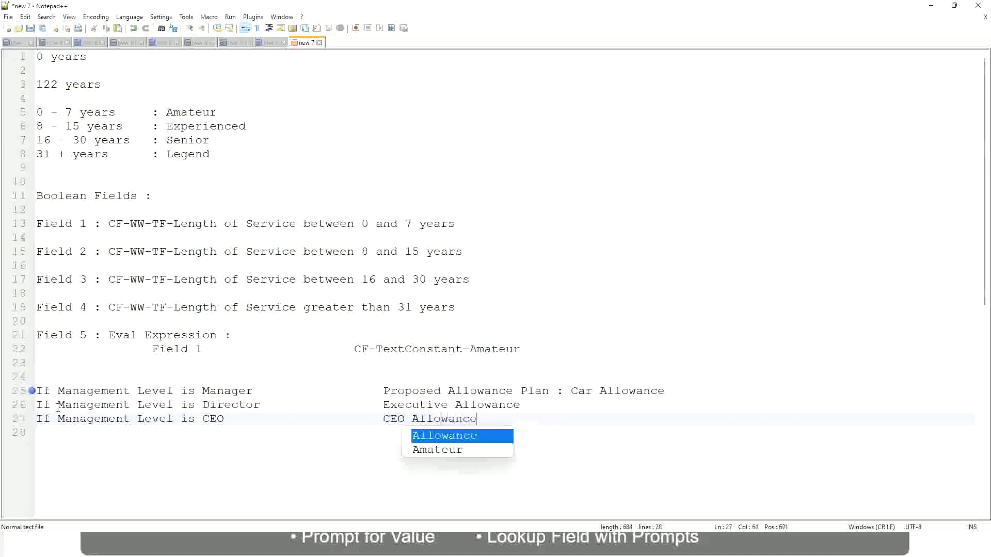
{"action": "key", "text": "Escape"}
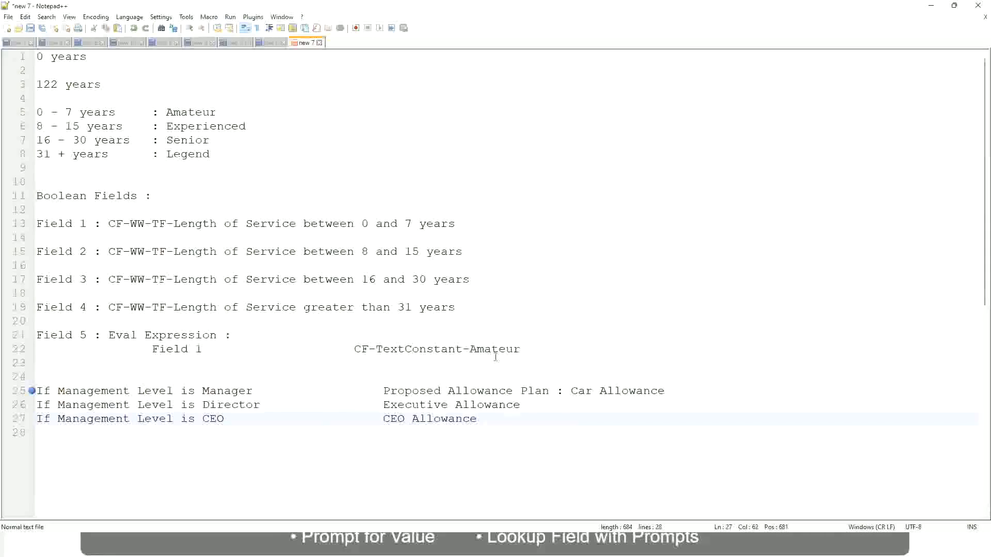
{"action": "left_click", "coordinate": [571, 391]}
{"action": "left_click_drag", "start_coordinate": [571, 390], "coordinate": [666, 388]}
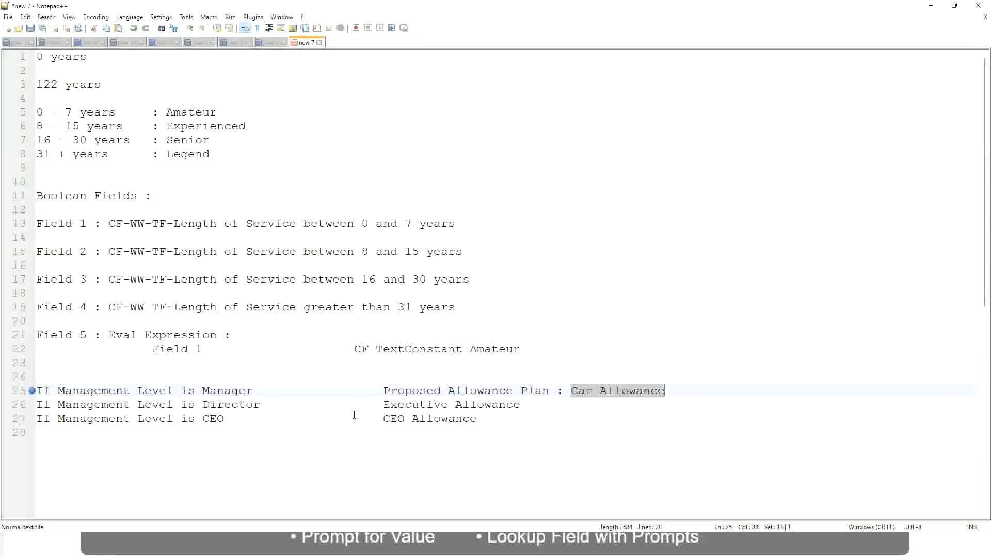
{"action": "left_click", "coordinate": [462, 391]}
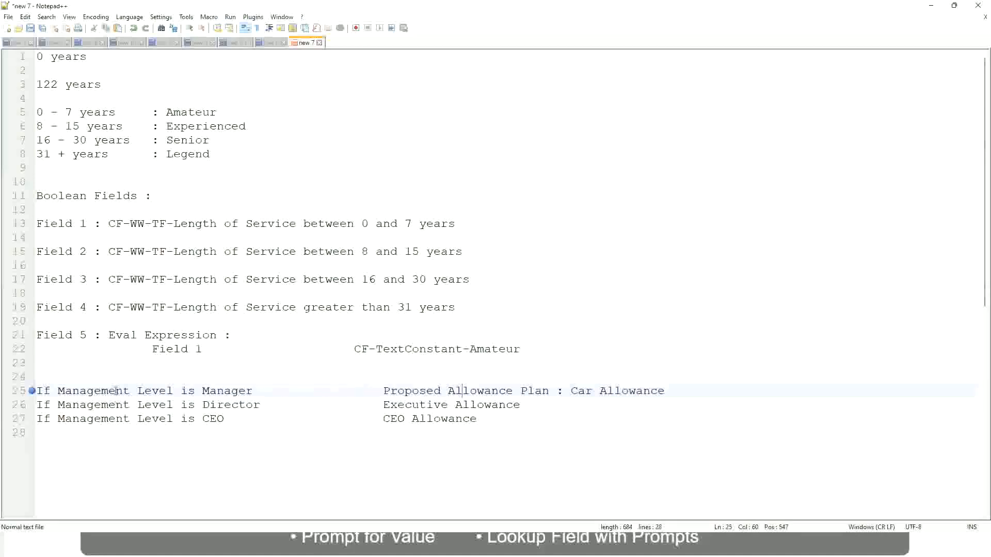
{"action": "left_click", "coordinate": [202, 391]}
Step: Replace the Manager line's outcome, including the Proposed Allowance Plan label, with First Line Manager
{"action": "left_click_drag", "start_coordinate": [384, 391], "coordinate": [679, 387]}
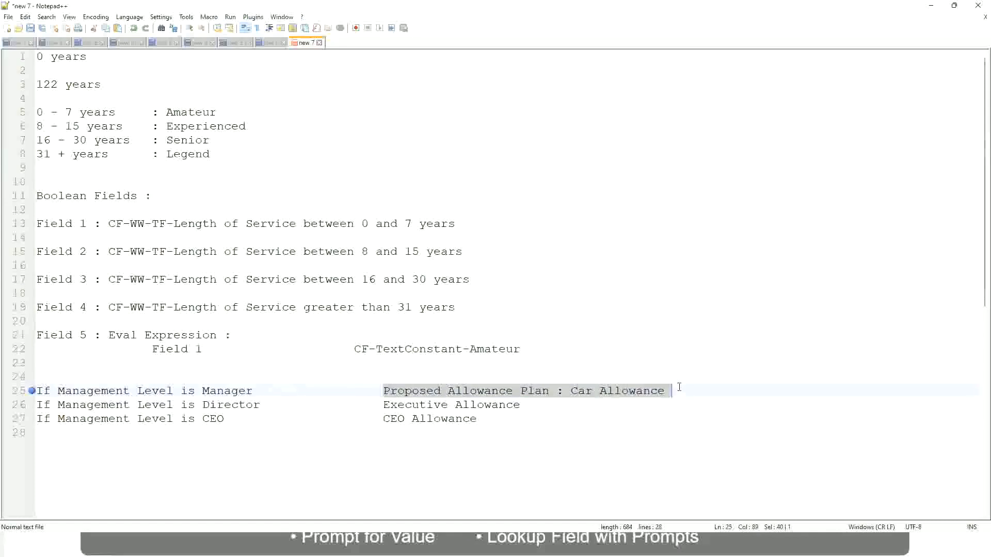
{"action": "type", "text": "Managers"}
{"action": "key", "text": "BackSpace"}
{"action": "key", "text": "BackSpace"}
{"action": "key", "text": "BackSpace"}
{"action": "key", "text": "BackSpace"}
{"action": "key", "text": "BackSpace"}
{"action": "key", "text": "BackSpace"}
{"action": "key", "text": "BackSpace"}
{"action": "key", "text": "BackSpace"}
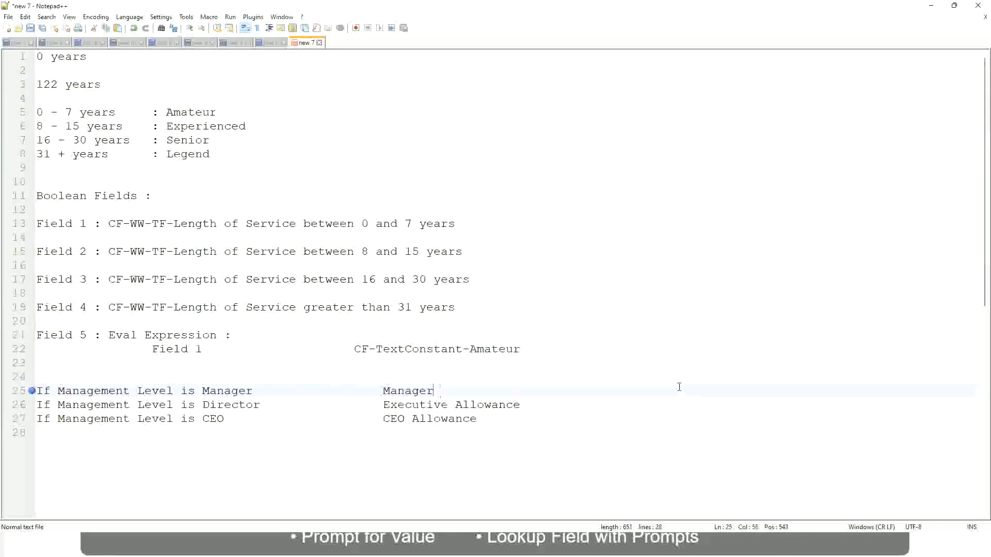
{"action": "type", "text": "First Line Ma"}
{"action": "type", "text": "nager"}
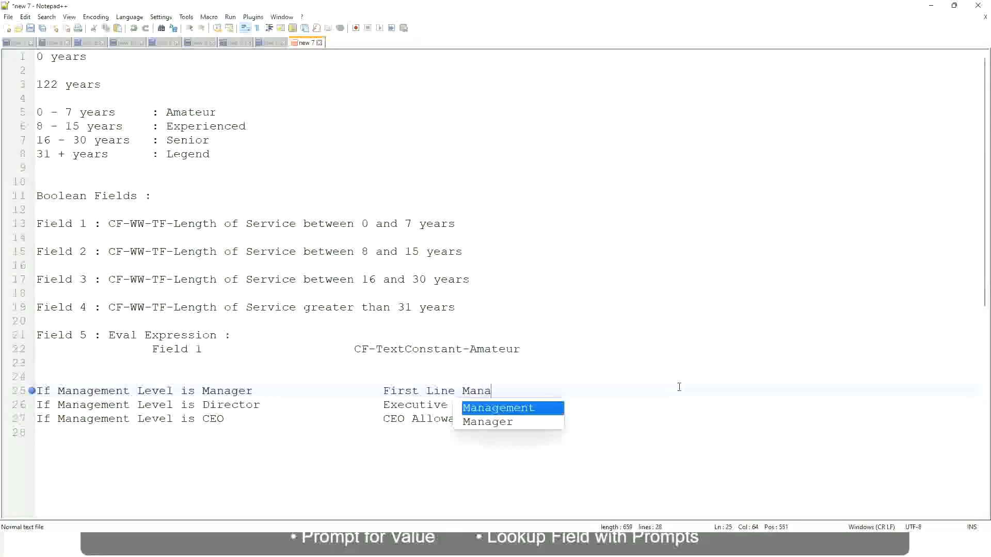
Step: Insert Name of the in front of First Line Manager on the Manager line
{"action": "key", "text": "Left"}
{"action": "key", "text": "Left"}
{"action": "key", "text": "Left"}
{"action": "key", "text": "Left"}
{"action": "key", "text": "Left"}
{"action": "key", "text": "Left"}
{"action": "key", "text": "Left"}
{"action": "key", "text": "Left"}
{"action": "key", "text": "Left"}
{"action": "key", "text": "Left"}
{"action": "key", "text": "Left"}
{"action": "key", "text": "Left"}
{"action": "key", "text": "Left"}
{"action": "key", "text": "Left"}
{"action": "key", "text": "Left"}
{"action": "key", "text": "Left"}
{"action": "key", "text": "Left"}
{"action": "key", "text": "Left"}
{"action": "key", "text": "Left"}
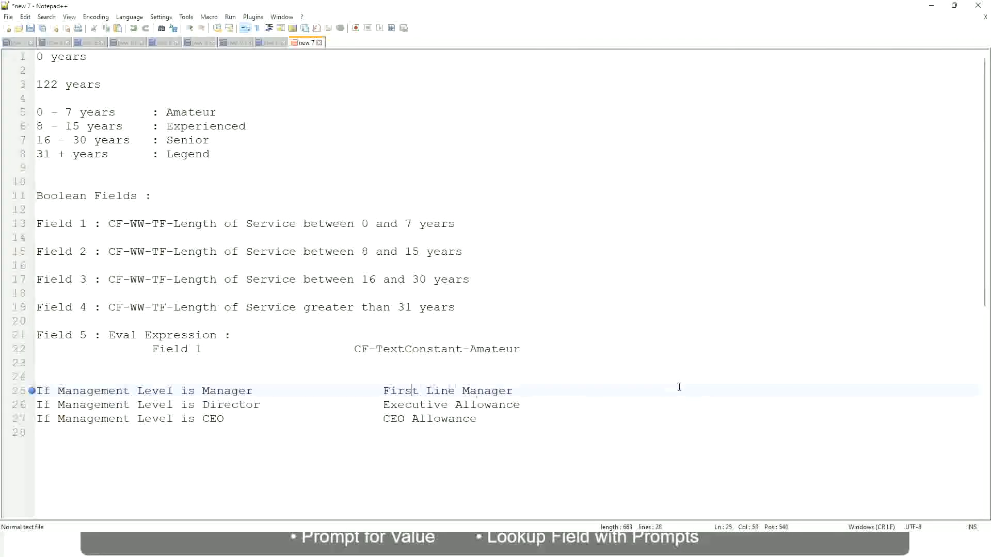
{"action": "type", "text": "Name of the"}
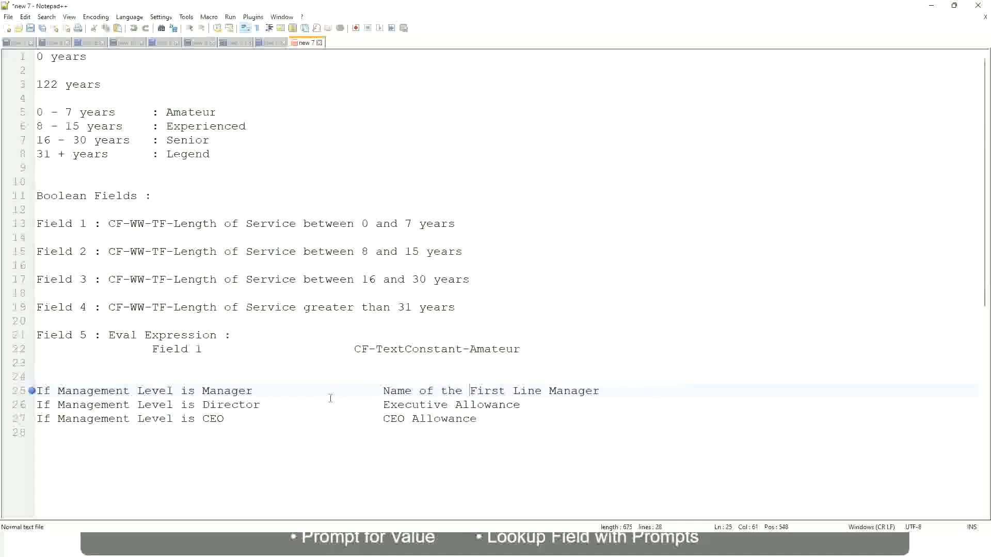
Step: Replace the Executive Allowance outcome on the Director line with the words Name of
{"action": "left_click", "coordinate": [384, 407]}
{"action": "left_click_drag", "start_coordinate": [405, 405], "coordinate": [522, 404]}
{"action": "type", "text": "Name"}
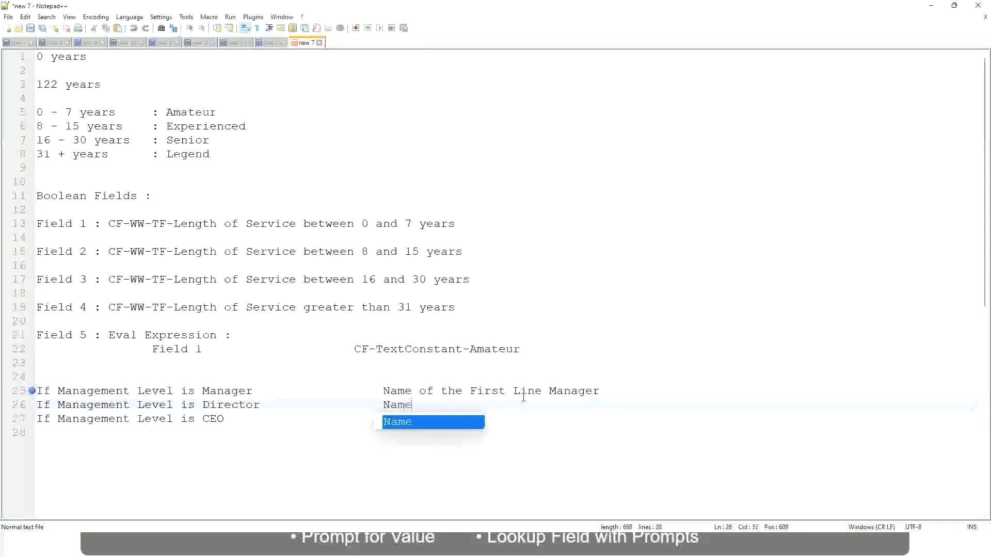
{"action": "type", "text": "  of "}
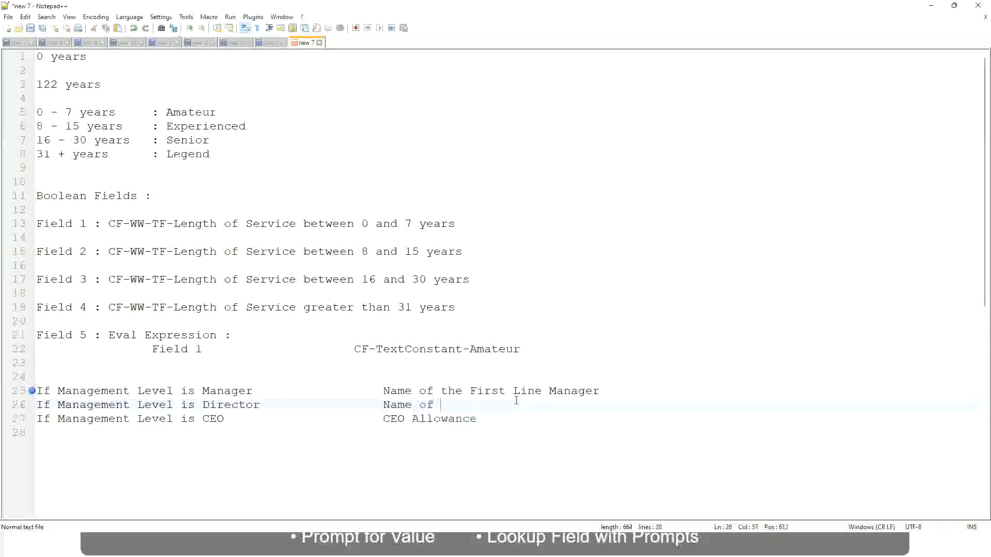
{"action": "type", "text": "First"}
{"action": "key", "text": "BackSpace"}
{"action": "key", "text": "BackSpace"}
{"action": "key", "text": "BackSpace"}
{"action": "key", "text": "BackSpace"}
{"action": "key", "text": "BackSpace"}
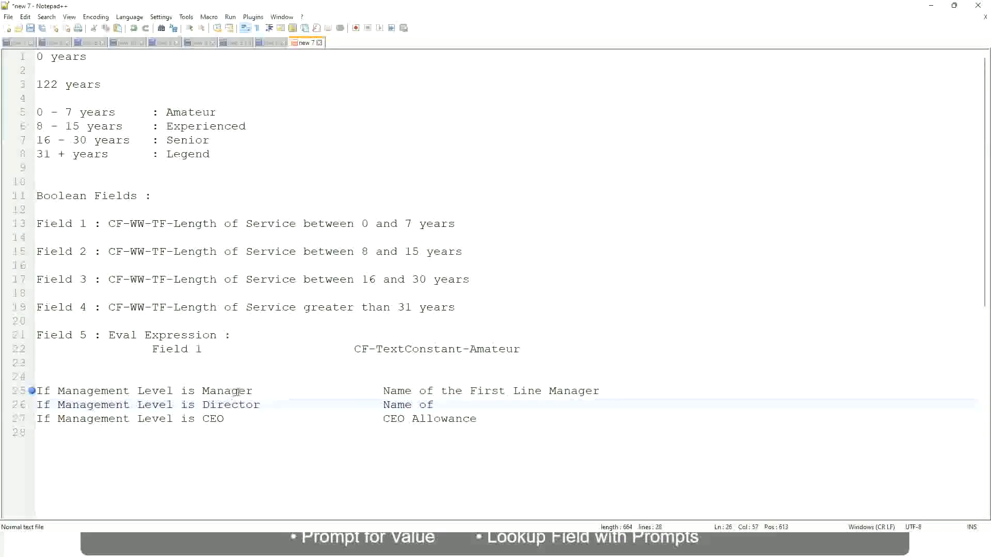
Step: Change First to Second in the Manager line's outcome and complete the Director line's outcome as Name of Manager
{"action": "double_click", "coordinate": [486, 392]}
{"action": "type", "text": "Second"}
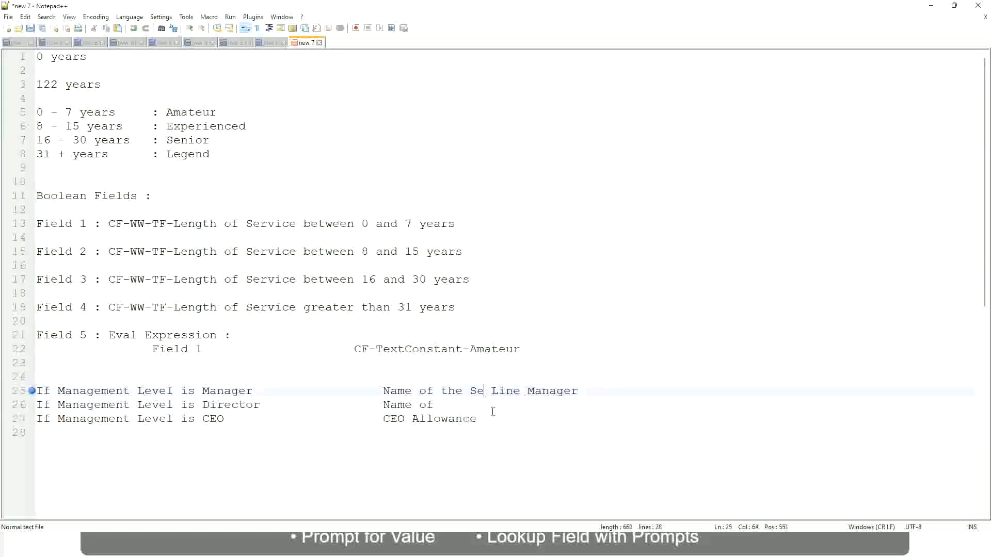
{"action": "key", "text": "BackSpace"}
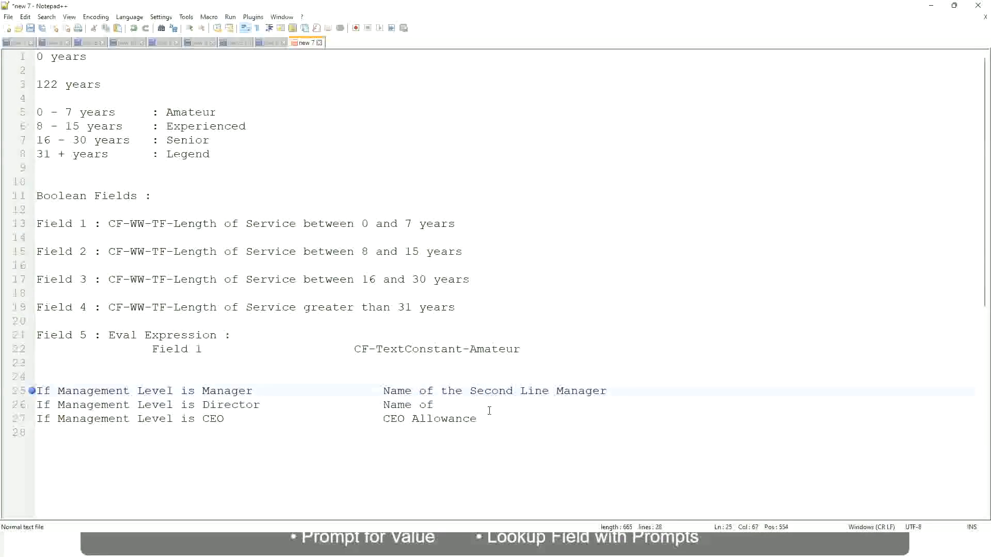
{"action": "left_click", "coordinate": [449, 405]}
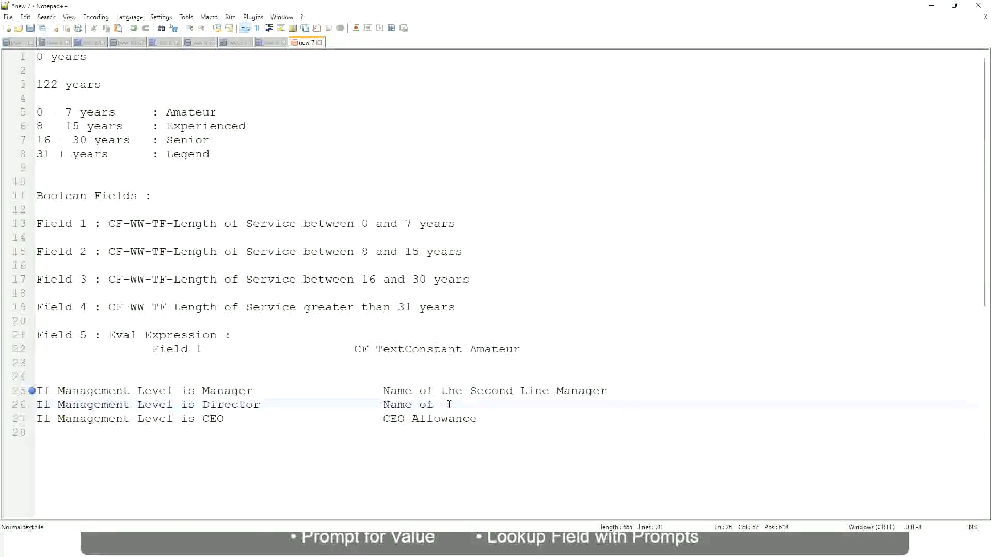
{"action": "type", "text": "Manager"}
Step: Replace the CEO Allowance outcome on the CEO line with name of CEO/Himself/Herself
{"action": "left_click_drag", "start_coordinate": [383, 418], "coordinate": [491, 418]}
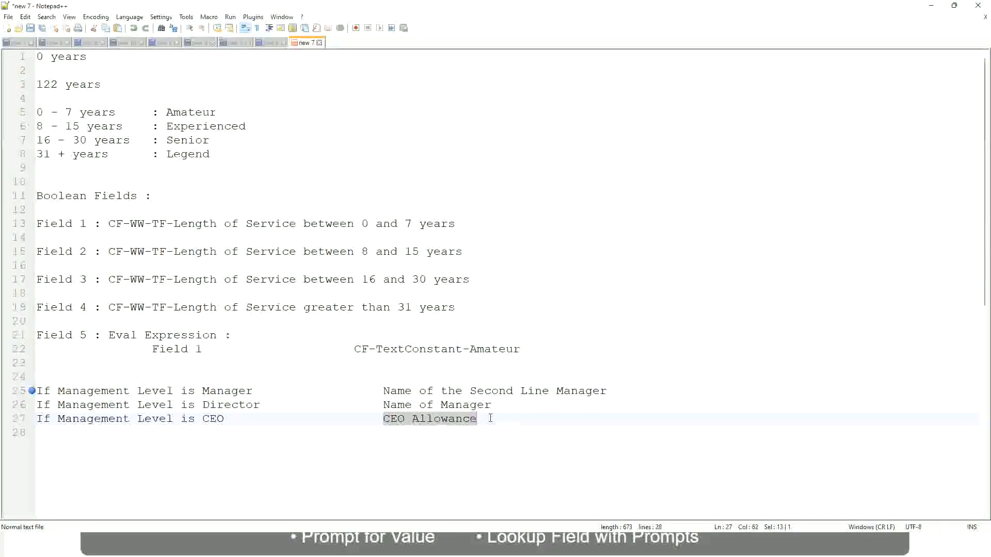
{"action": "type", "text": "name of CEO "}
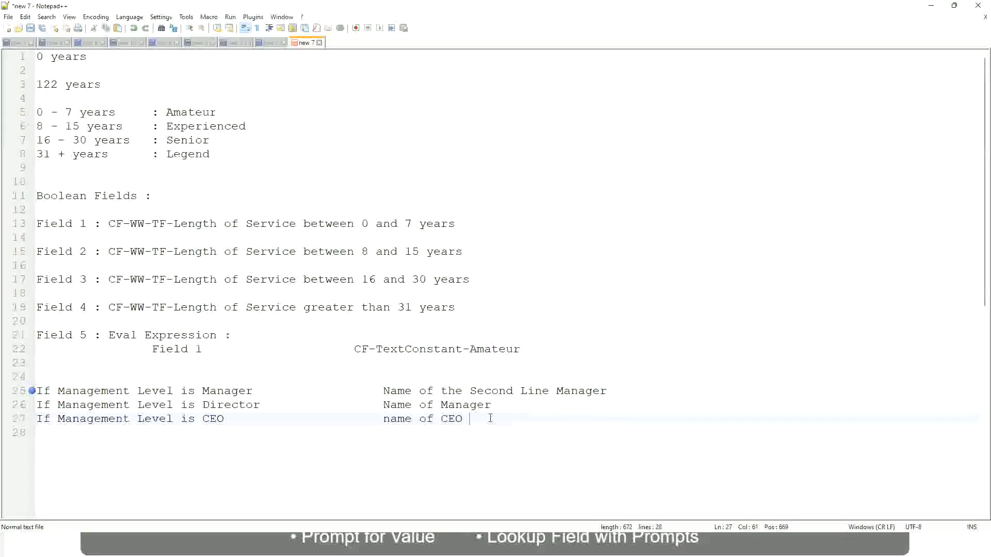
{"action": "type", "text": "/Himself/Herself"}
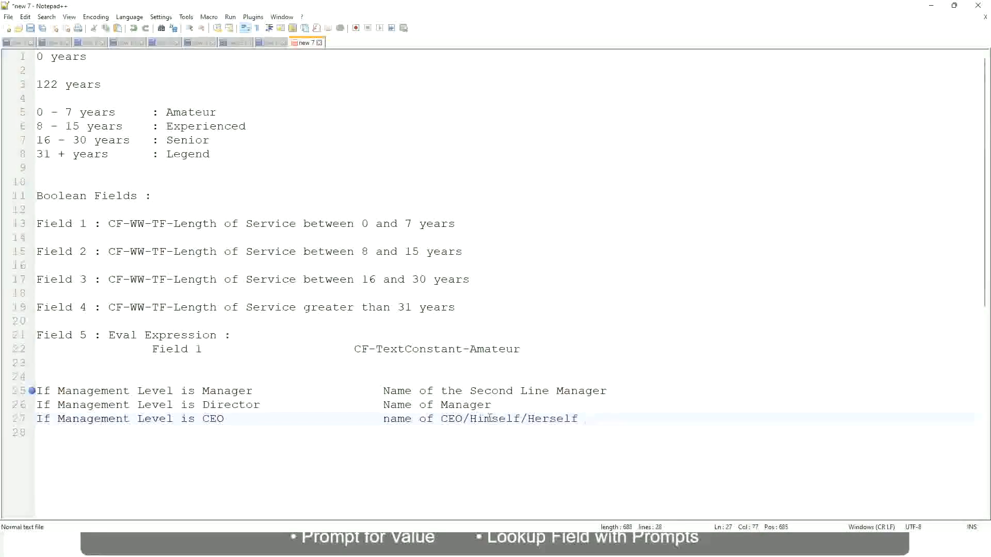
Step: Review the Manager, Director and CEO conditions one by one together with the outcome of each
{"action": "left_click", "coordinate": [356, 420]}
{"action": "left_click", "coordinate": [151, 391]}
{"action": "left_click", "coordinate": [231, 391]}
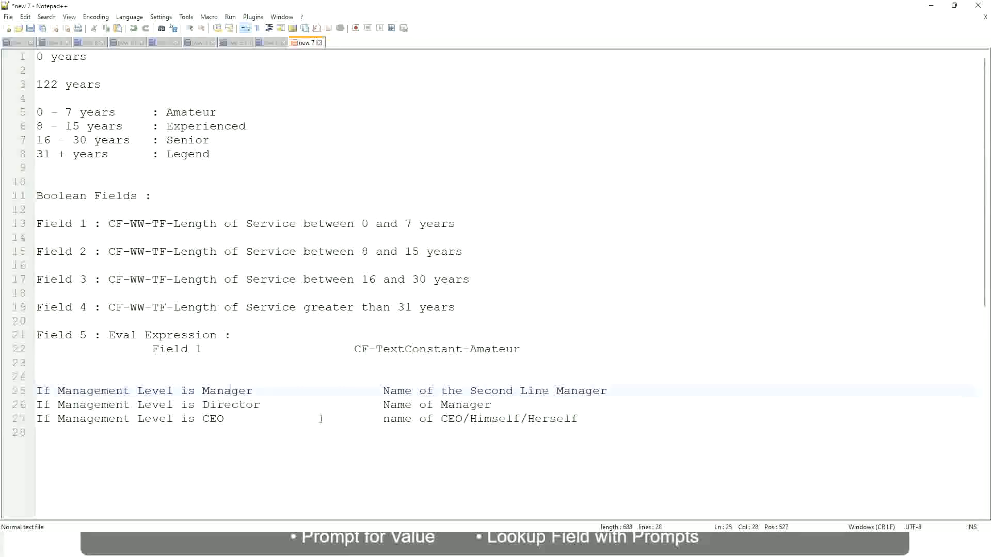
{"action": "left_click", "coordinate": [202, 405]}
{"action": "left_click", "coordinate": [244, 405]}
{"action": "left_click", "coordinate": [492, 405]}
{"action": "left_click", "coordinate": [223, 406]}
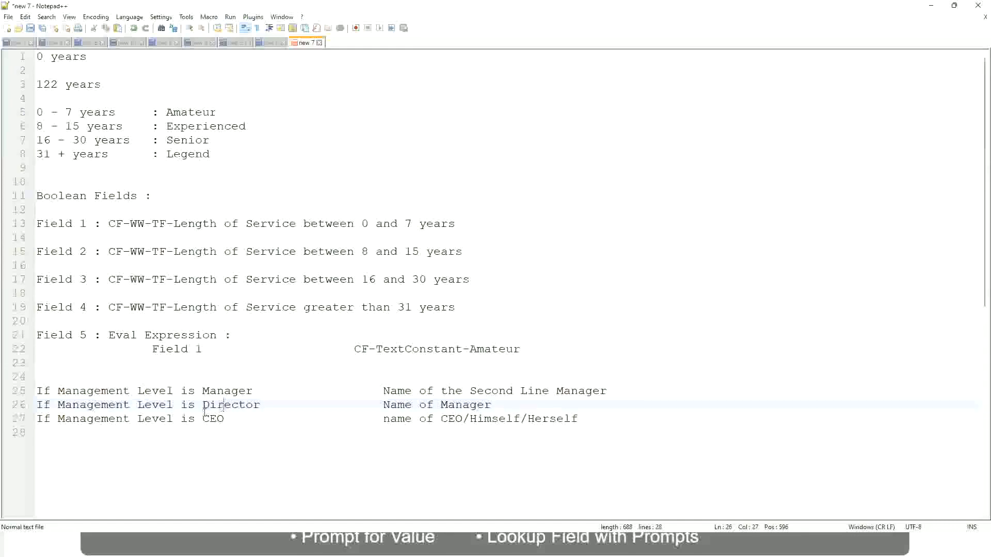
{"action": "left_click", "coordinate": [214, 421]}
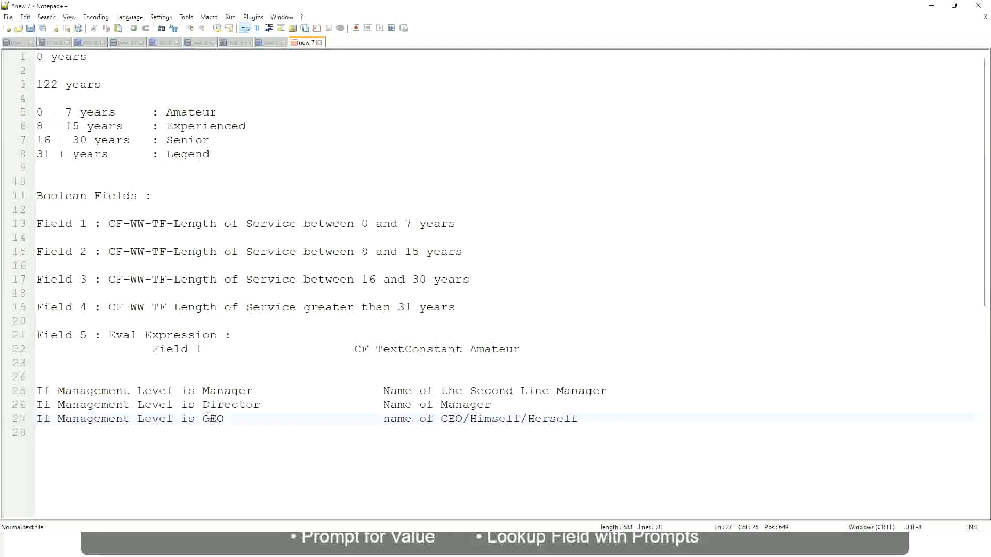
{"action": "left_click", "coordinate": [463, 422]}
{"action": "key", "text": "End"}
{"action": "left_click_drag", "start_coordinate": [594, 419], "coordinate": [20, 392]}
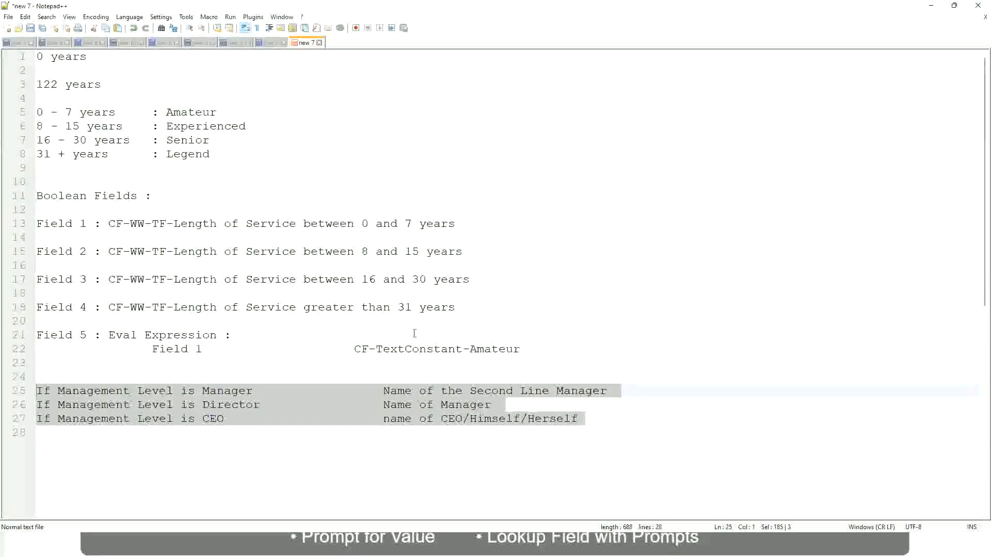
Step: Examine the Manager line's second-line-manager outcome and compare it with the fixed labels of the four service-length bands
{"action": "left_click", "coordinate": [419, 391]}
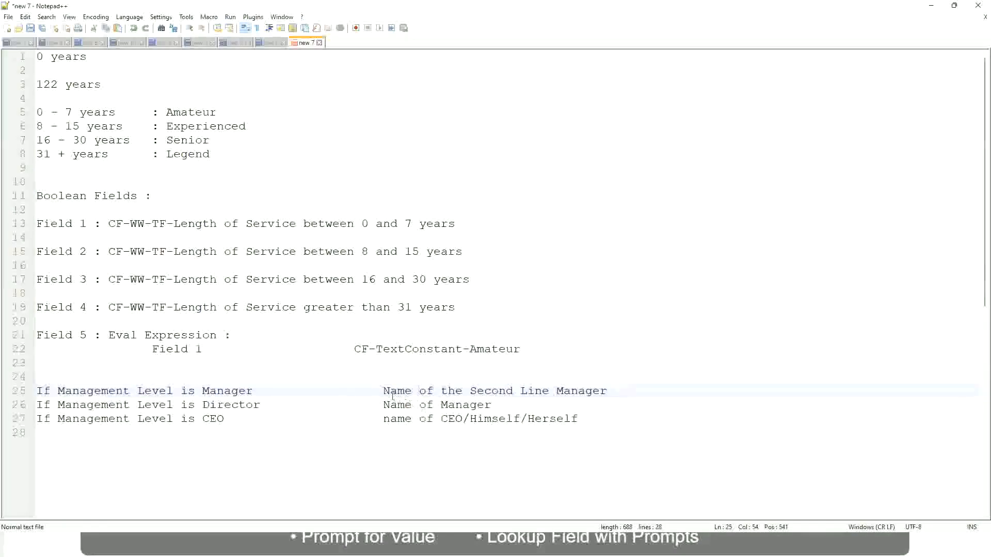
{"action": "left_click_drag", "start_coordinate": [383, 391], "coordinate": [608, 390]}
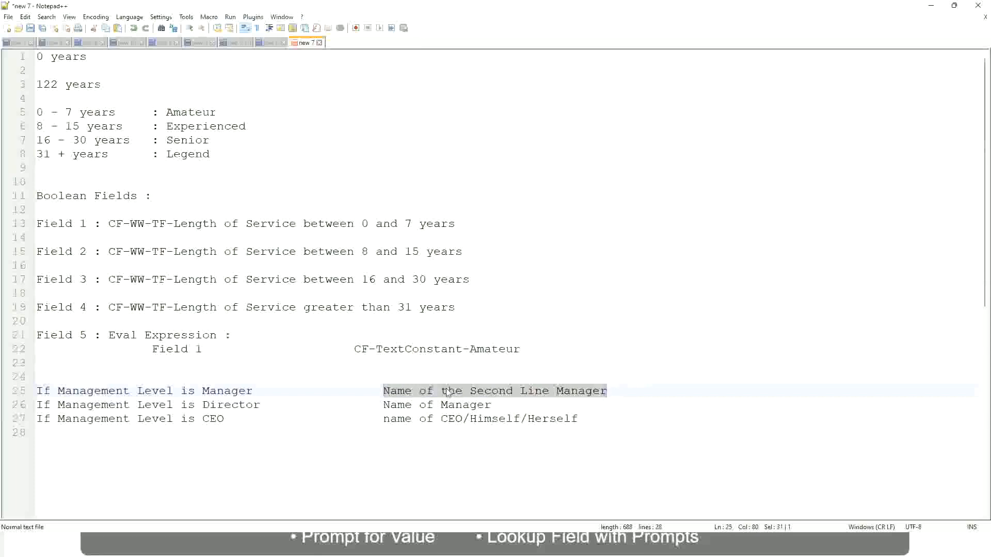
{"action": "left_click", "coordinate": [464, 396]}
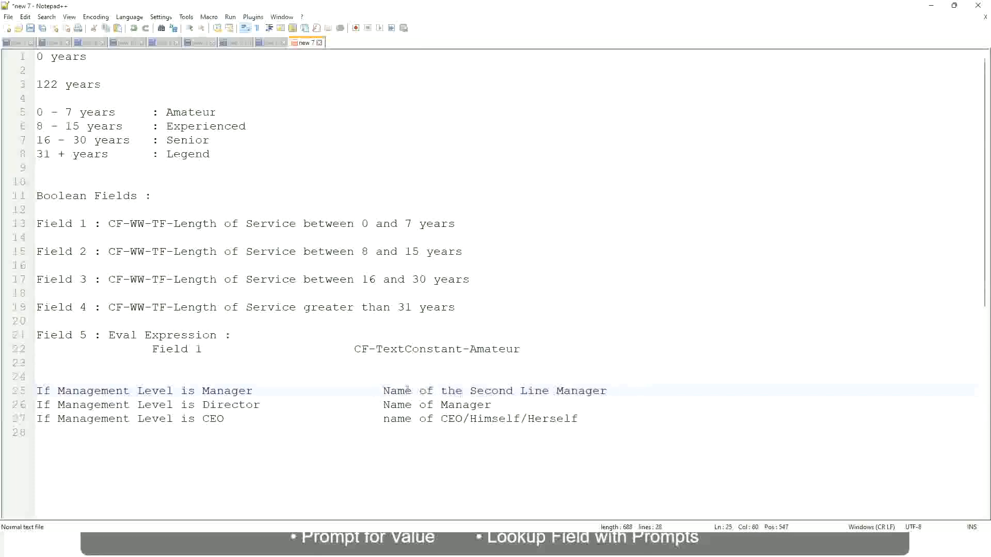
{"action": "left_click_drag", "start_coordinate": [383, 391], "coordinate": [609, 390]}
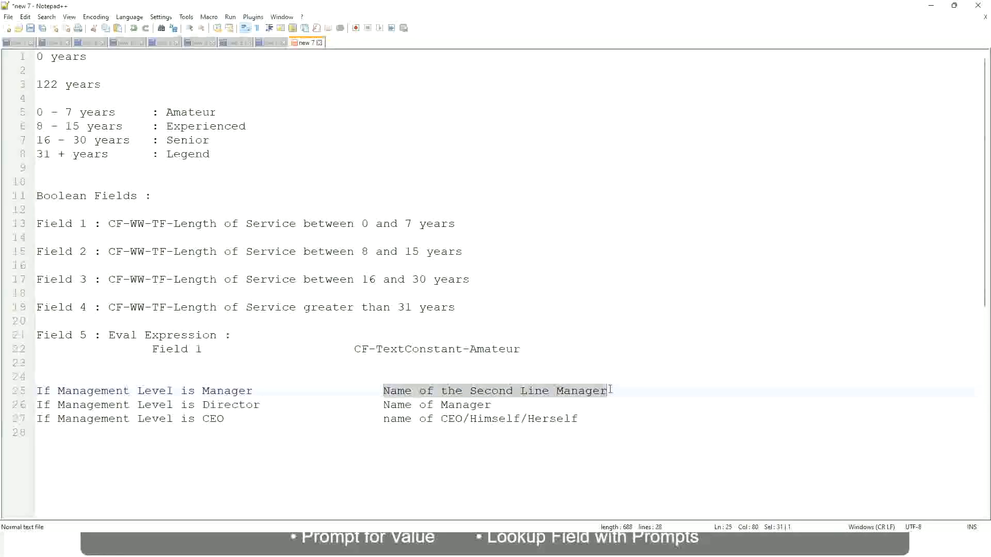
{"action": "left_click", "coordinate": [507, 393]}
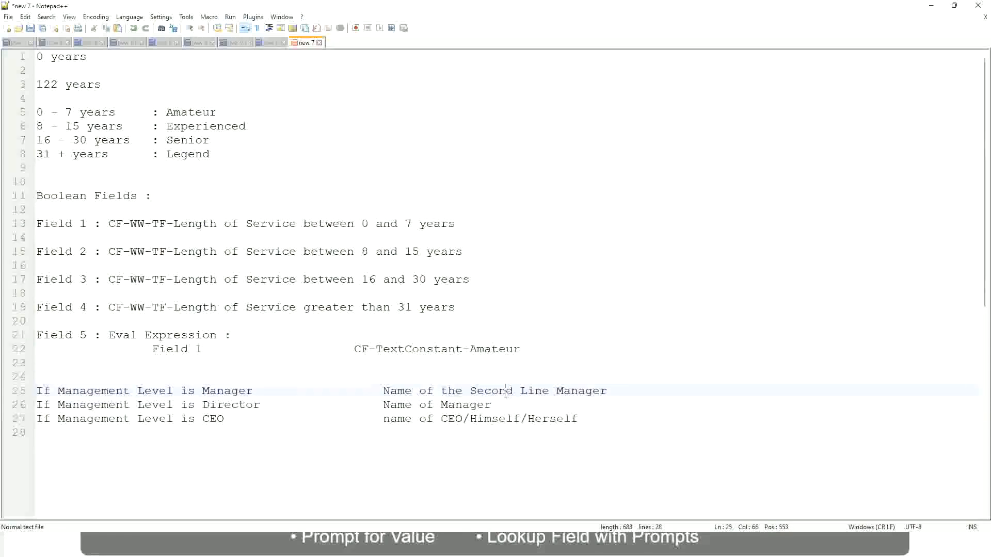
{"action": "left_click", "coordinate": [258, 391]}
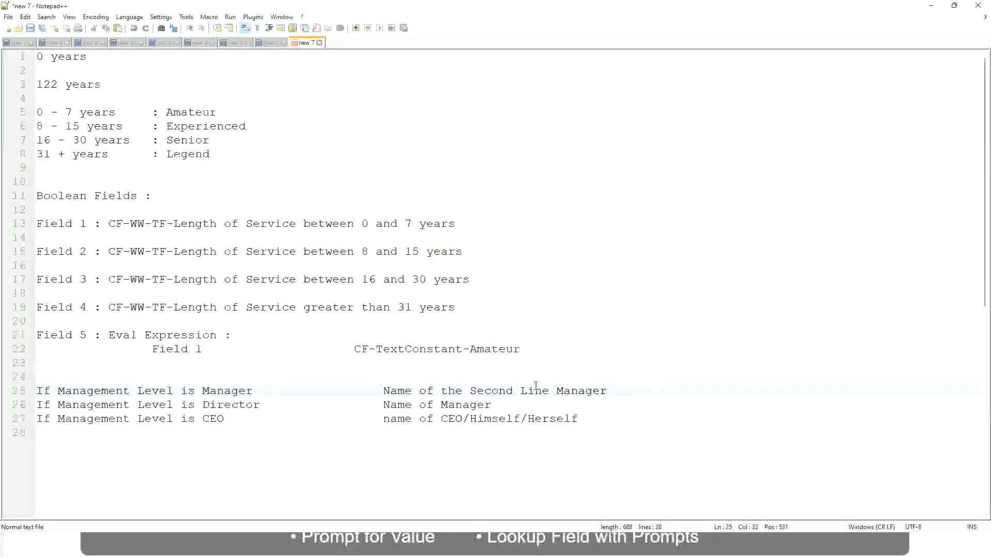
{"action": "left_click", "coordinate": [507, 391]}
{"action": "left_click_drag", "start_coordinate": [542, 391], "coordinate": [550, 391]}
{"action": "left_click", "coordinate": [622, 388]}
{"action": "left_click", "coordinate": [585, 383]}
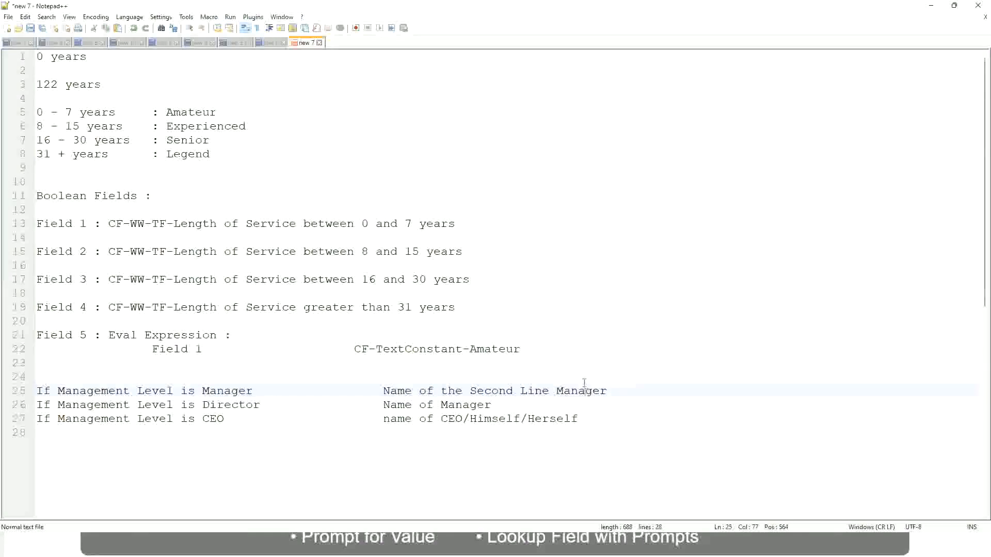
{"action": "double_click", "coordinate": [191, 115]}
{"action": "double_click", "coordinate": [205, 126]}
{"action": "double_click", "coordinate": [187, 140]}
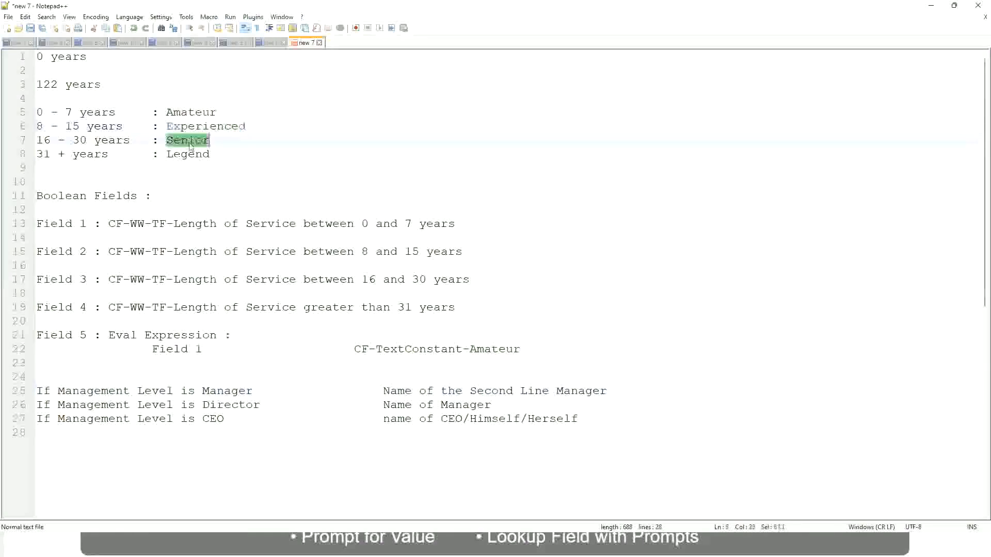
{"action": "left_click", "coordinate": [187, 153]}
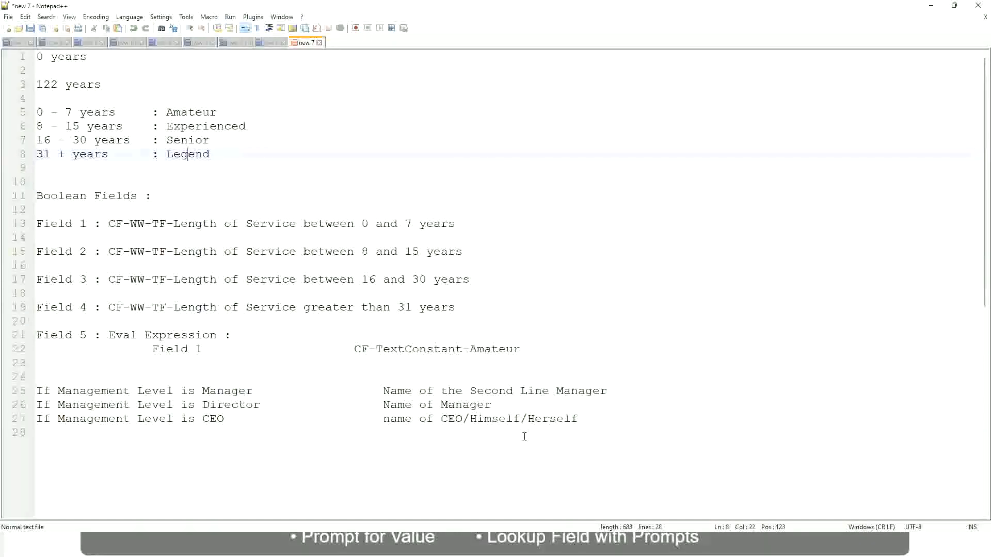
{"action": "left_click", "coordinate": [507, 419]}
{"action": "left_click", "coordinate": [476, 392]}
{"action": "left_click", "coordinate": [269, 407]}
Step: Switch to Workday, copy the name of the saved lookup range band field and close its save confirmation
{"action": "key", "text": "alt+Tab"}
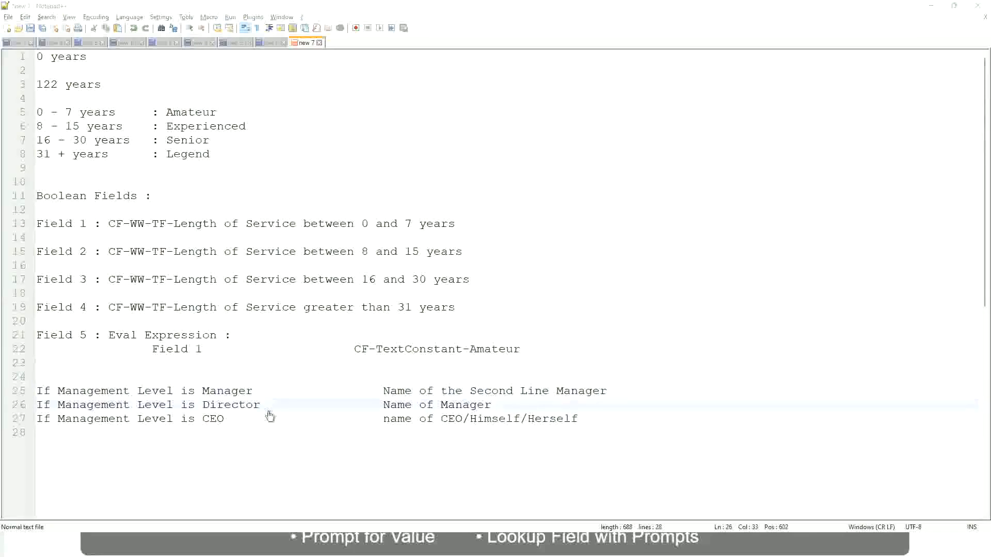
{"action": "scroll", "coordinate": [368, 176], "scroll_direction": "down", "scroll_amount": 4}
{"action": "scroll", "coordinate": [385, 198], "scroll_direction": "up", "scroll_amount": 4}
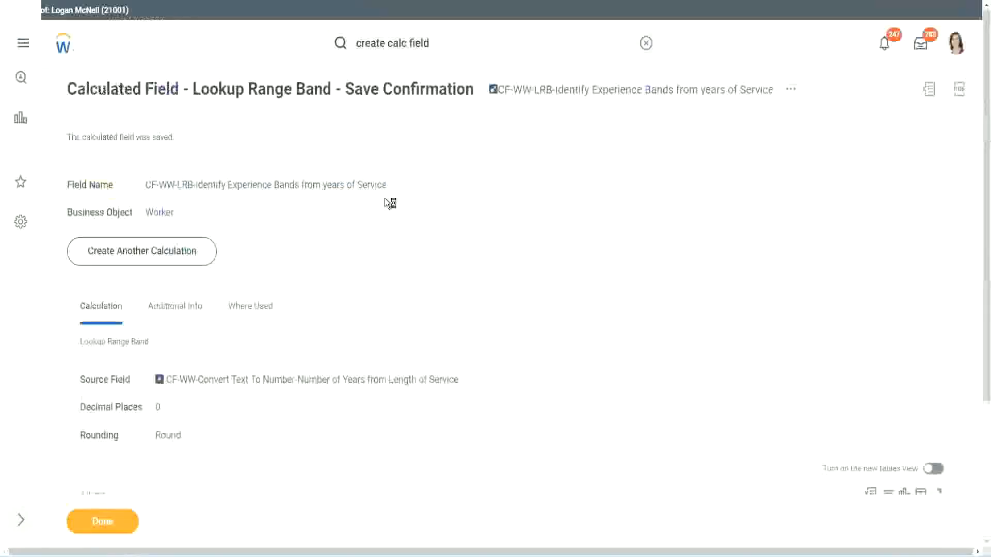
{"action": "right_click", "coordinate": [582, 96]}
{"action": "left_click", "coordinate": [614, 153]}
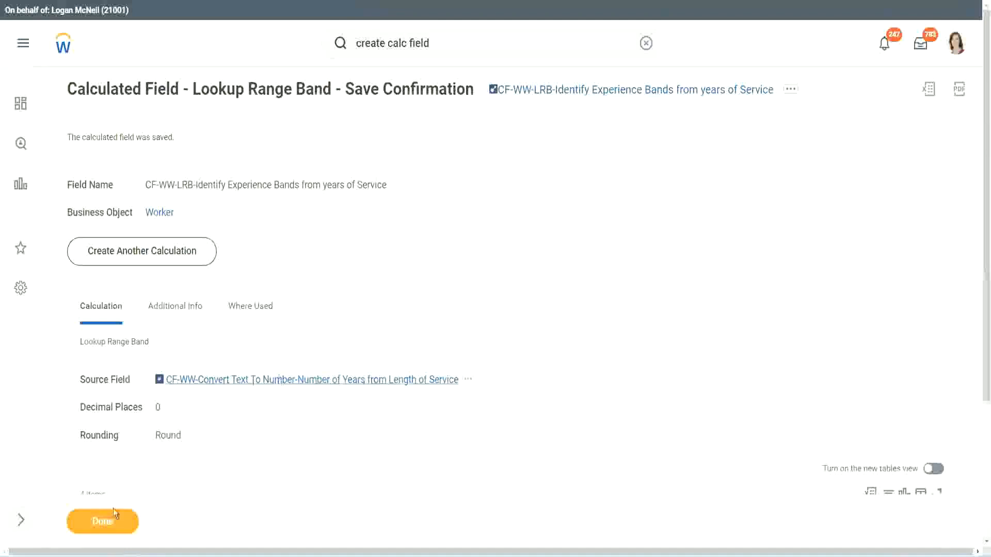
{"action": "left_click", "coordinate": [94, 529]}
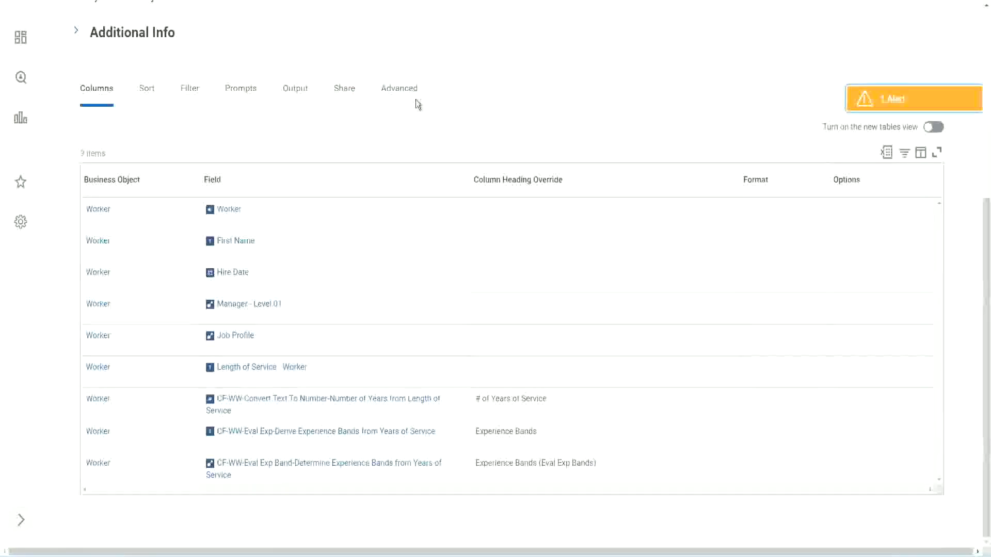
Step: Open the WW Employee Details custom report for editing
{"action": "scroll", "coordinate": [429, 135], "scroll_direction": "up", "scroll_amount": 4}
{"action": "scroll", "coordinate": [429, 122], "scroll_direction": "up", "scroll_amount": 2}
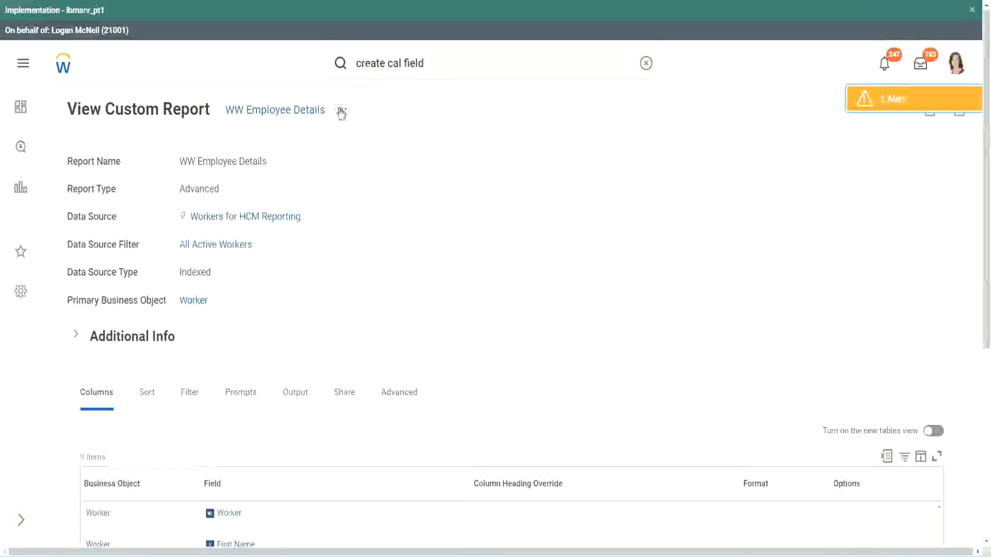
{"action": "left_click", "coordinate": [342, 110]}
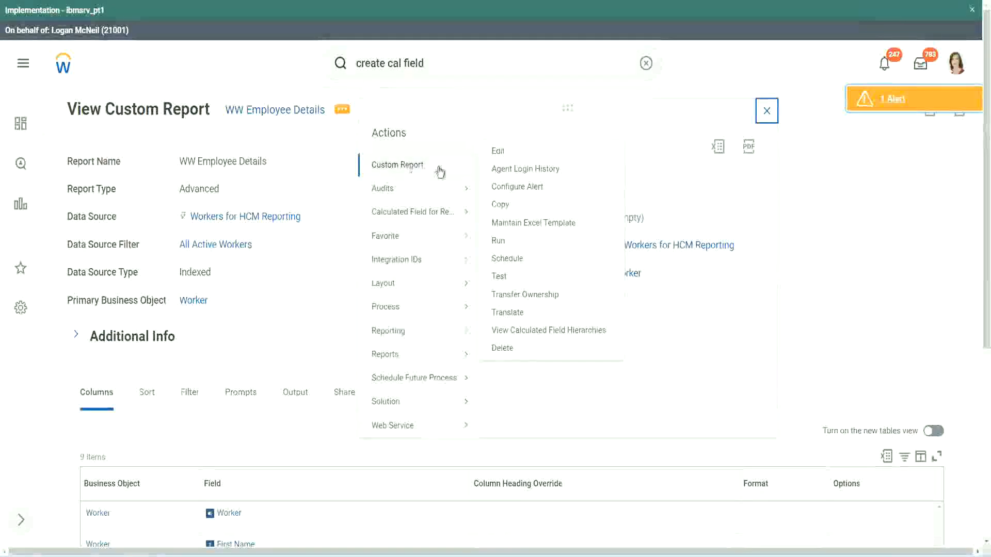
{"action": "left_click", "coordinate": [506, 153]}
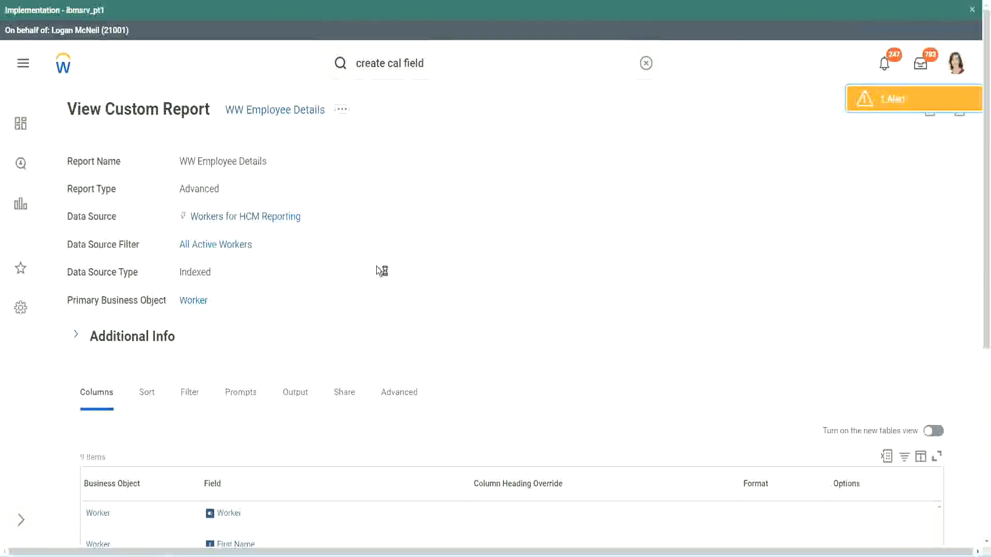
Step: Add a Worker column after the last report column, using the field CF-WW-LRB-Identify Experience Bands from years of Service
{"action": "scroll", "coordinate": [382, 271], "scroll_direction": "down", "scroll_amount": 5}
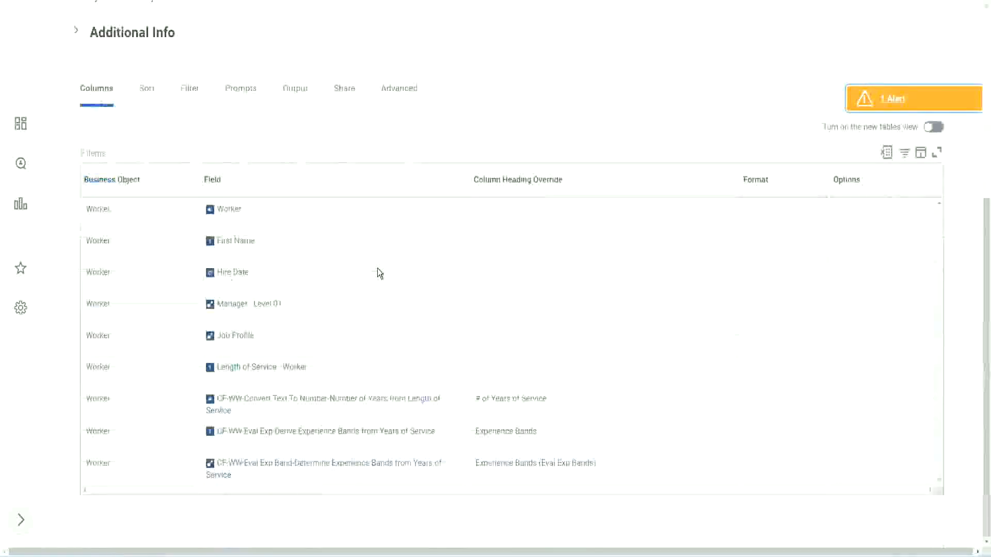
{"action": "scroll", "coordinate": [372, 287], "scroll_direction": "down", "scroll_amount": 8}
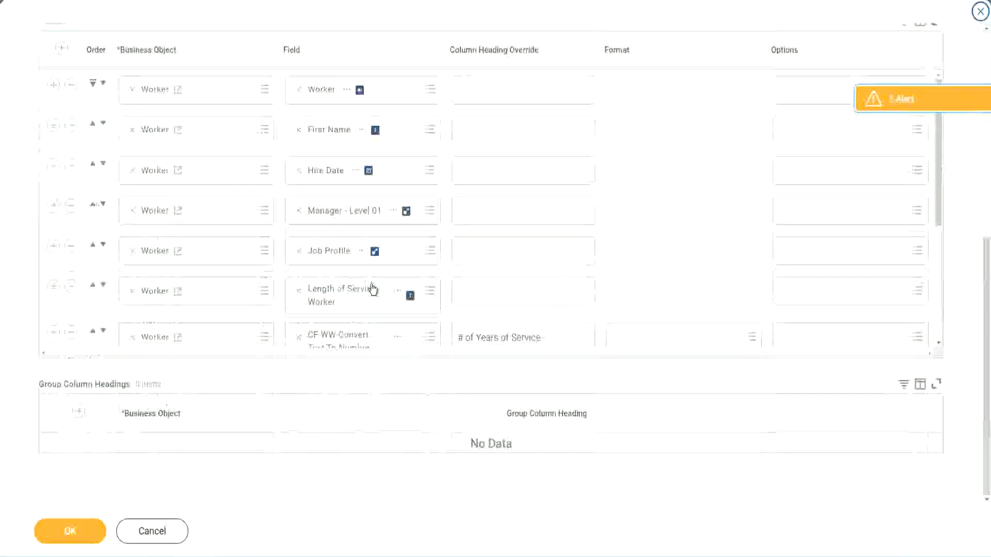
{"action": "scroll", "coordinate": [228, 299], "scroll_direction": "down", "scroll_amount": 4}
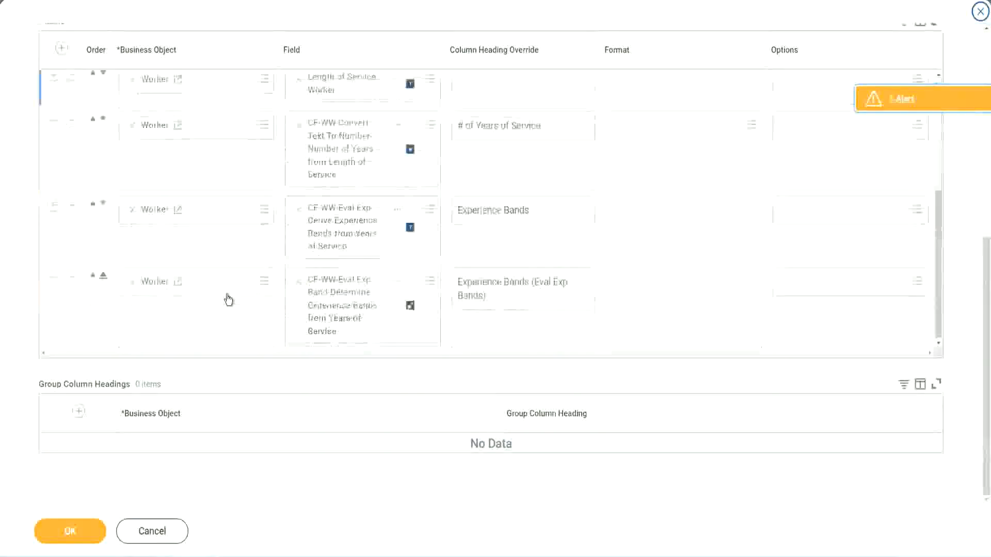
{"action": "left_click", "coordinate": [53, 277]}
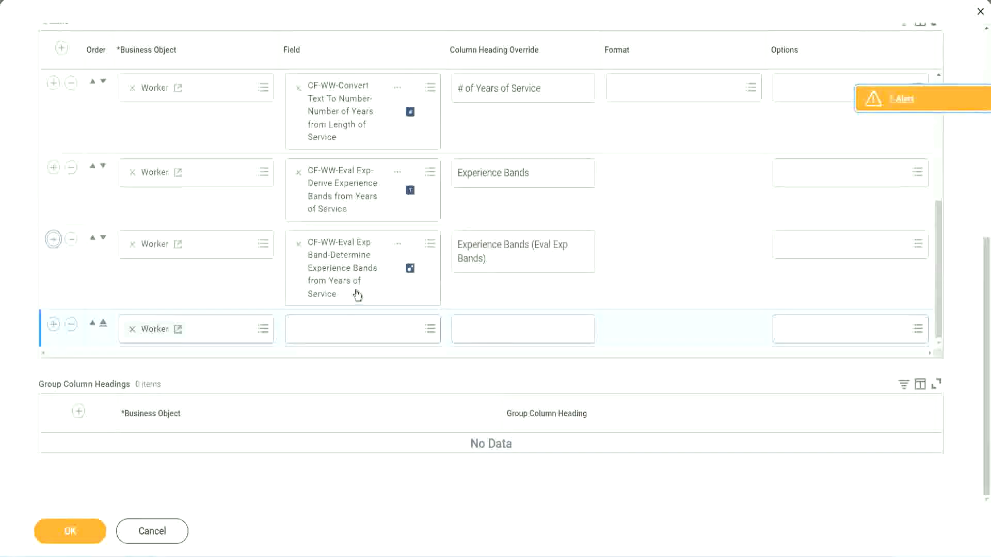
{"action": "left_click", "coordinate": [336, 330]}
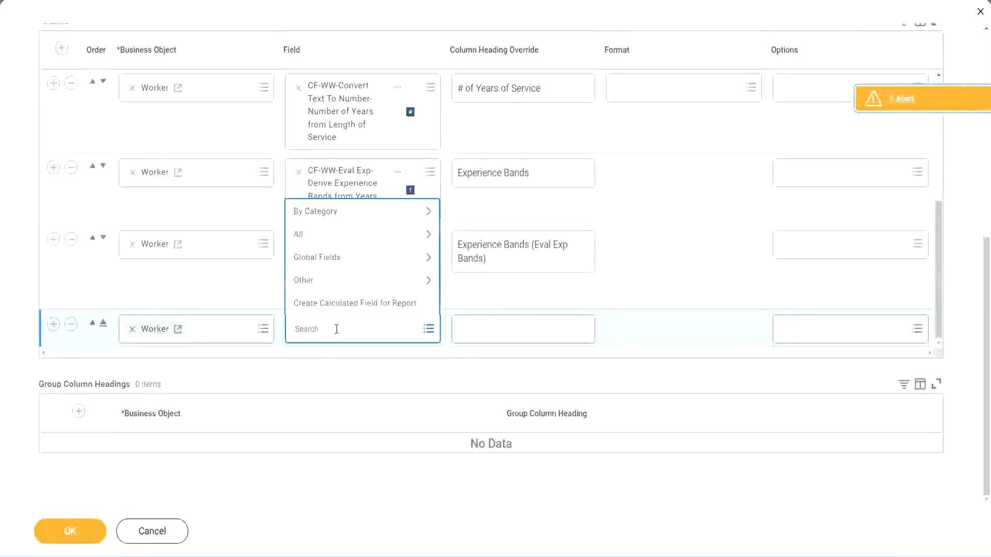
{"action": "type", "text": "Experience Bands from years of Service"}
{"action": "key", "text": "Return"}
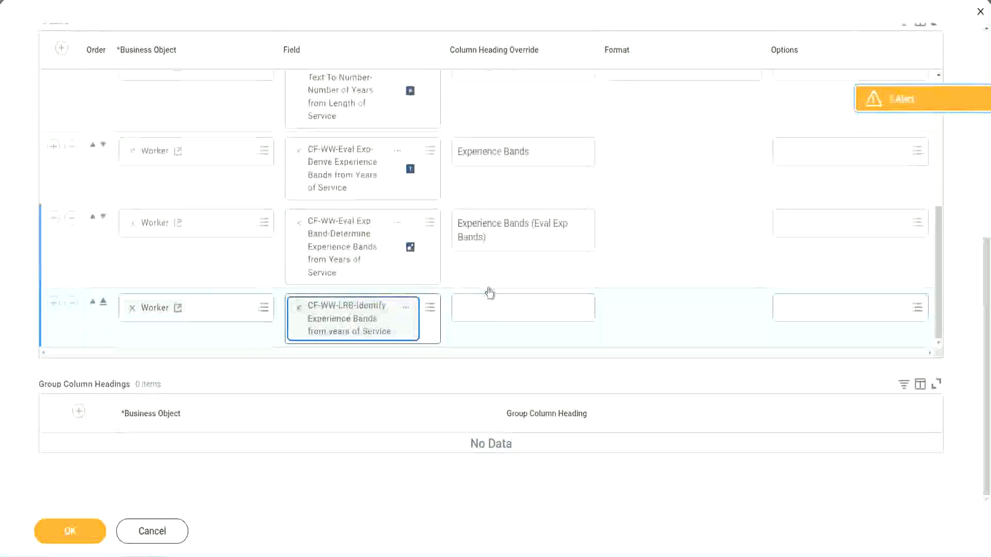
Step: Set the new lookup range band column's heading override to Experience Bands (LRB)
{"action": "left_click", "coordinate": [493, 301]}
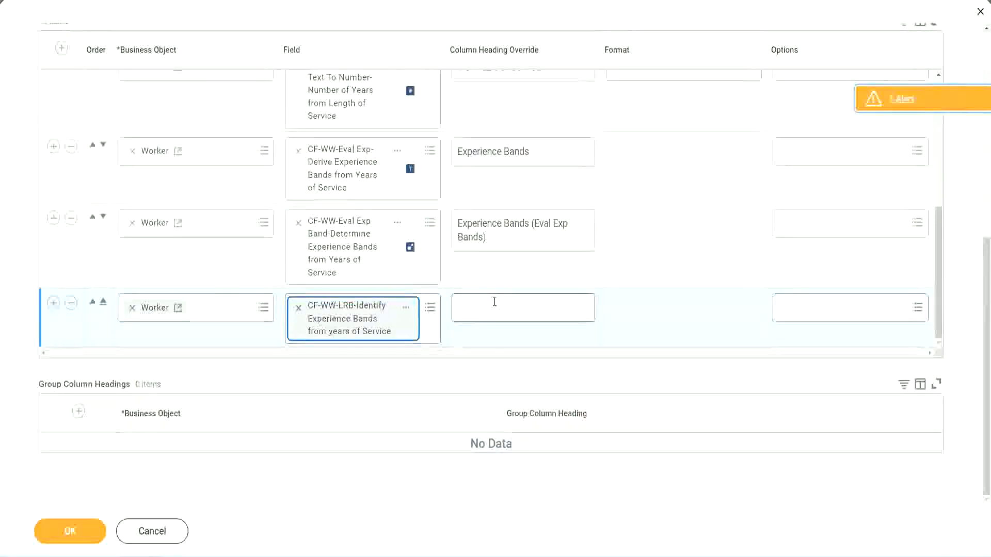
{"action": "type", "text": "Ex"}
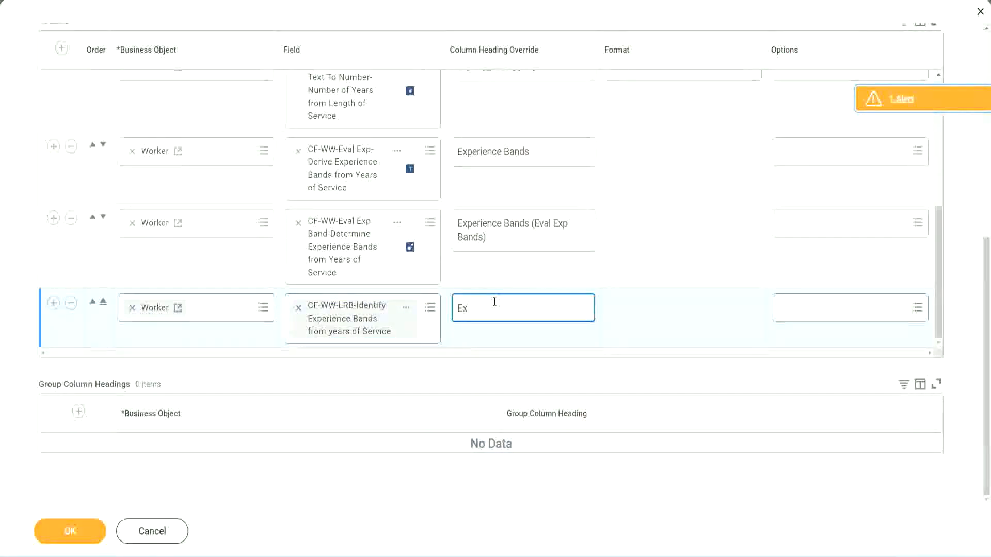
{"action": "type", "text": "perienc"}
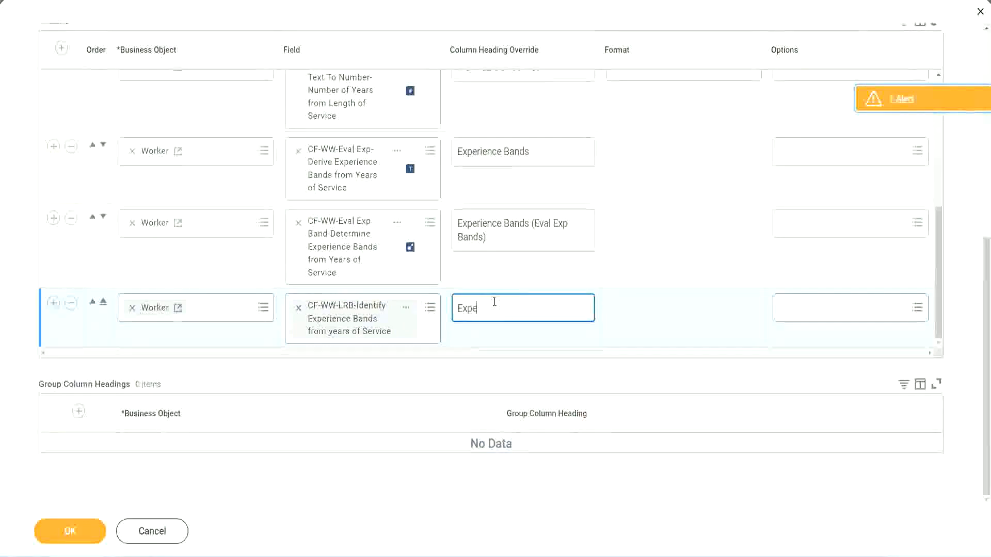
{"action": "key", "text": "BackSpace"}
{"action": "key", "text": "BackSpace"}
{"action": "key", "text": "BackSpace"}
{"action": "key", "text": "BackSpace"}
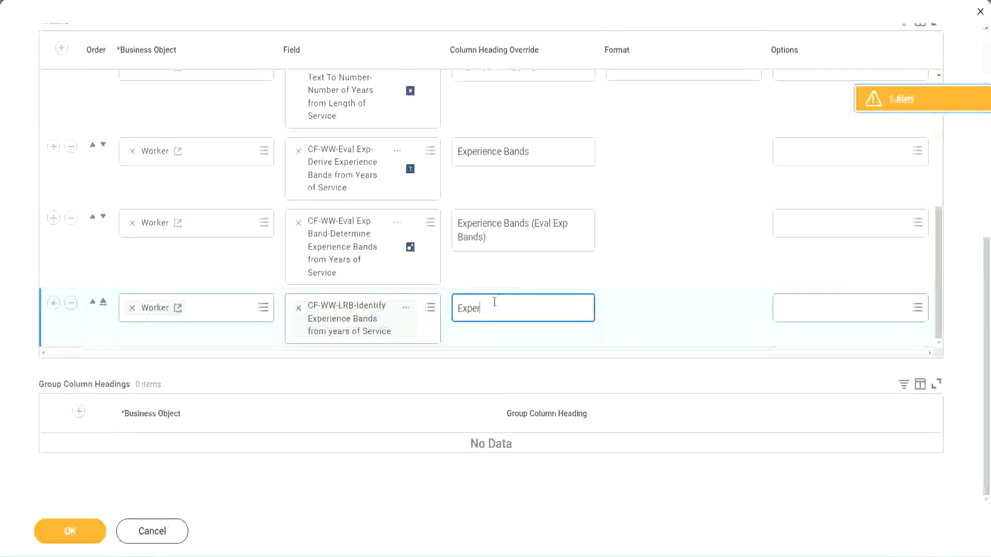
{"action": "type", "text": "ience Bands (LRB)"}
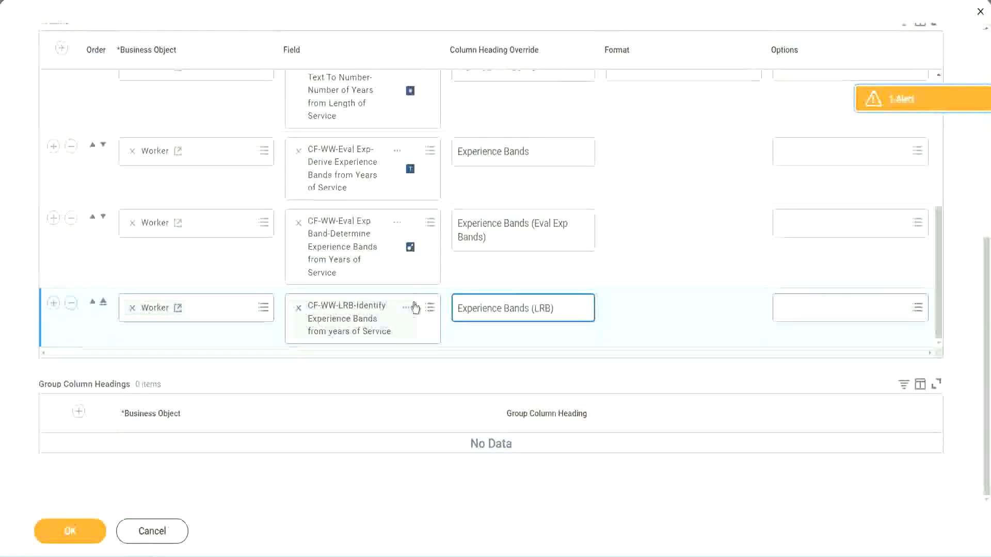
Step: Save the report changes and run WW Employee Details with all worker type prompts left empty
{"action": "left_click", "coordinate": [87, 541]}
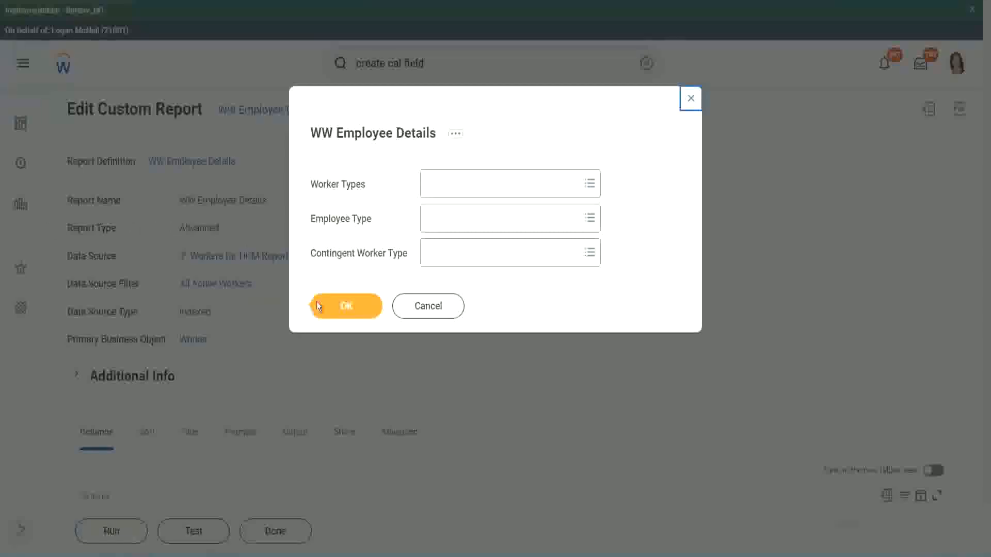
{"action": "left_click", "coordinate": [351, 309]}
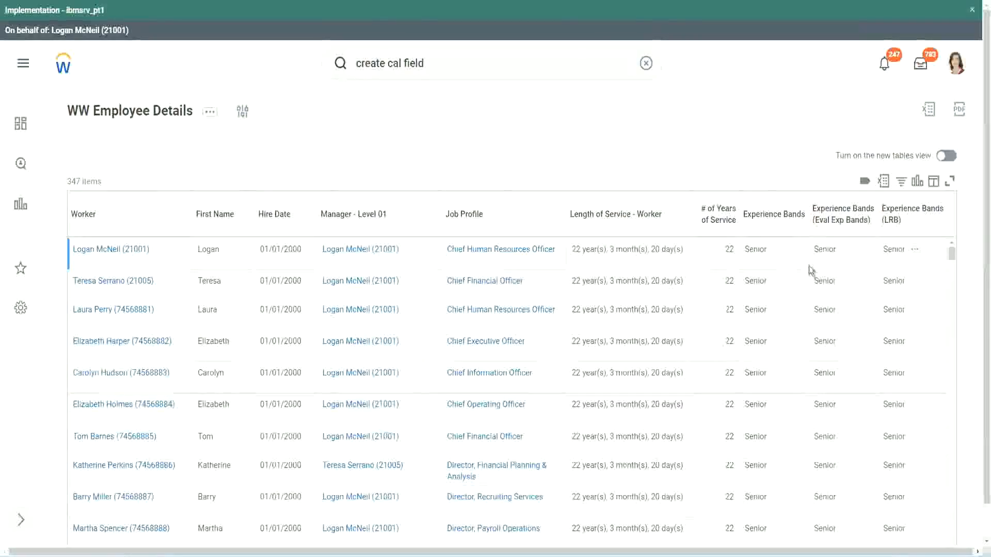
Step: Compare the Experience Bands, Eval Exp Bands and LRB columns against the years of service across the worker rows
{"action": "double_click", "coordinate": [759, 250]}
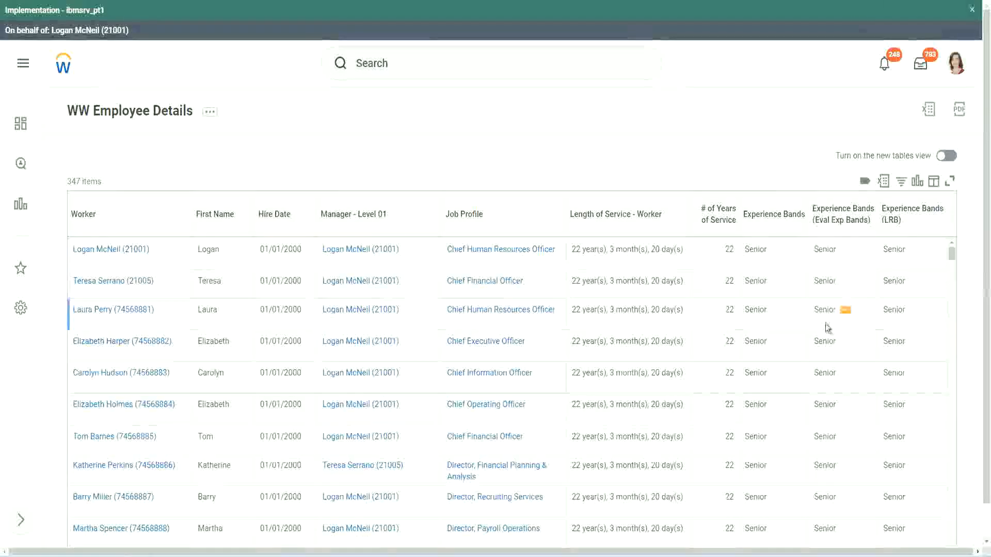
{"action": "scroll", "coordinate": [825, 324], "scroll_direction": "down", "scroll_amount": 5}
{"action": "scroll", "coordinate": [820, 349], "scroll_direction": "down", "scroll_amount": 5}
{"action": "scroll", "coordinate": [820, 349], "scroll_direction": "down", "scroll_amount": 3}
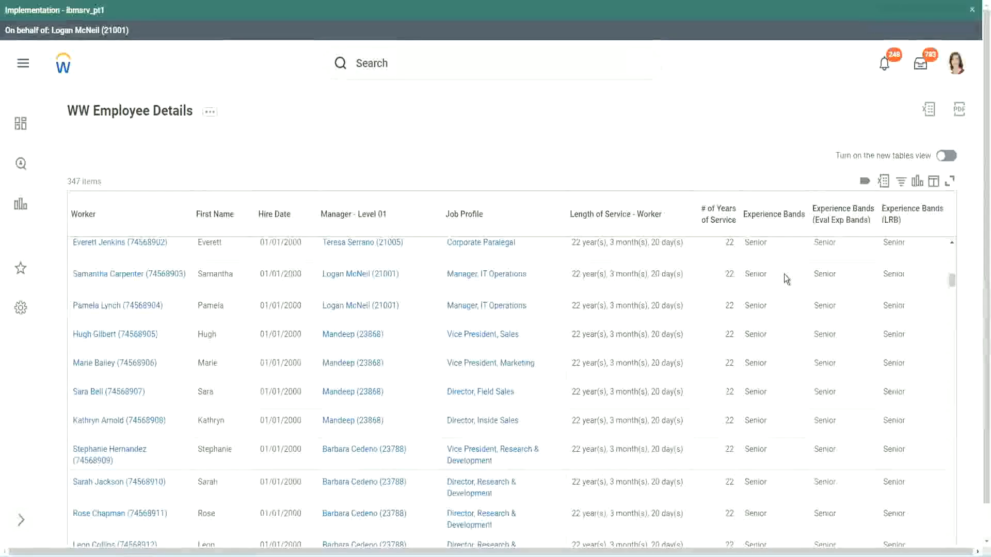
{"action": "scroll", "coordinate": [780, 423], "scroll_direction": "down", "scroll_amount": 3}
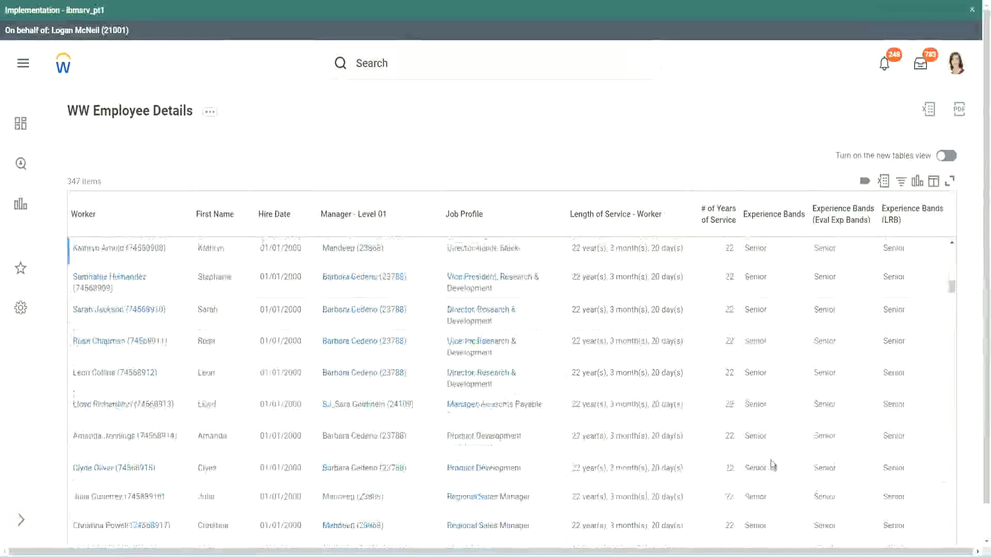
{"action": "scroll", "coordinate": [775, 367], "scroll_direction": "down", "scroll_amount": 1}
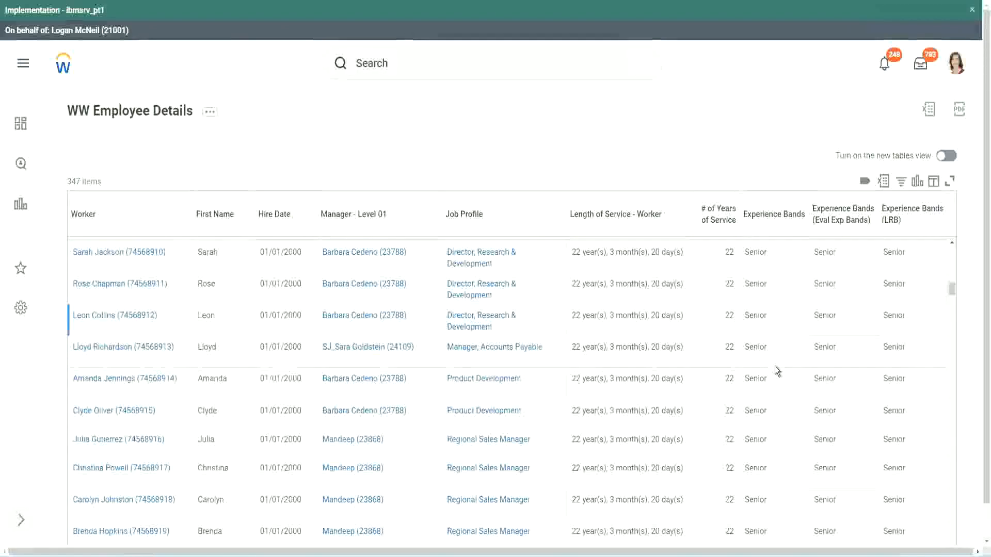